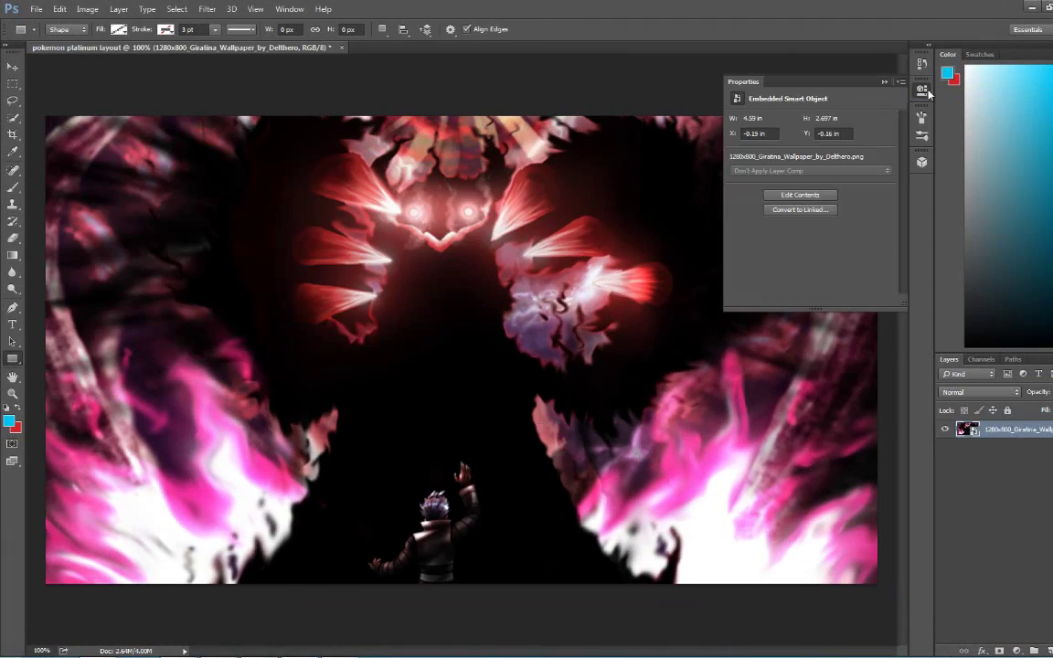
Draw three black rectangles: a big screen, a lower-right small screen and a thin upper-right box
{"action": "left_click_drag", "start_coordinate": [45, 120], "coordinate": [655, 503]}
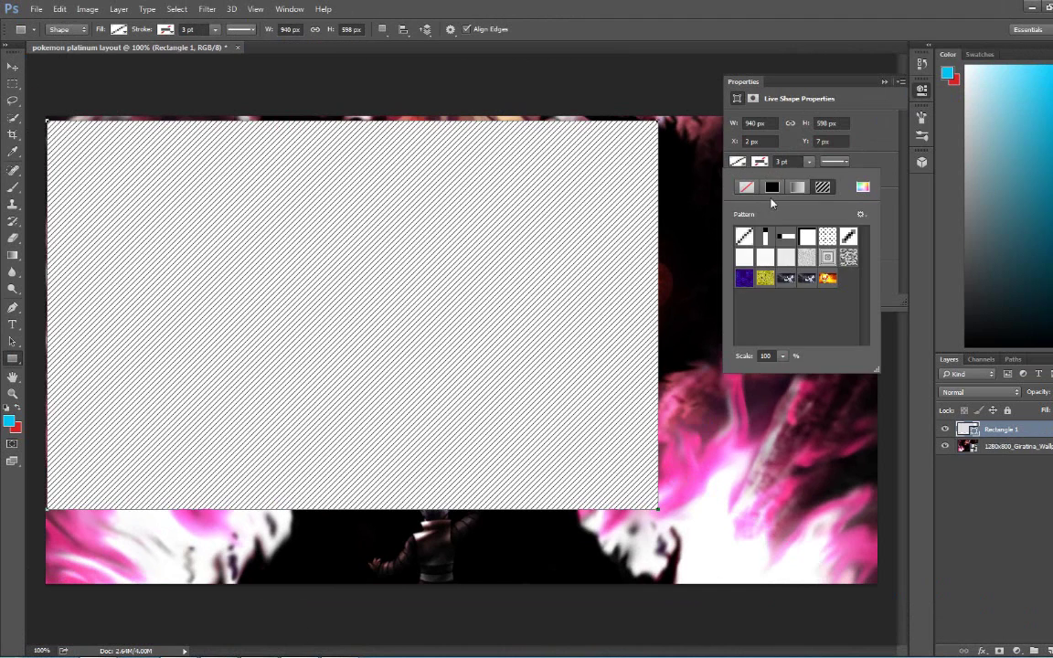
{"action": "left_click", "coordinate": [749, 234]}
{"action": "left_click_drag", "start_coordinate": [666, 424], "coordinate": [853, 576]}
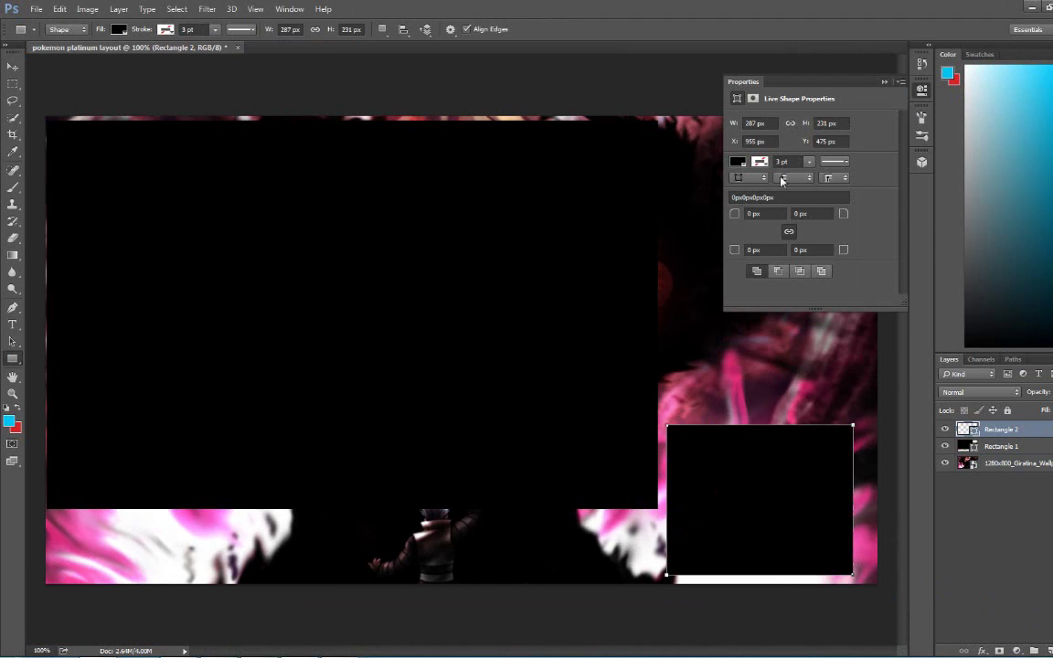
{"action": "left_click", "coordinate": [921, 92]}
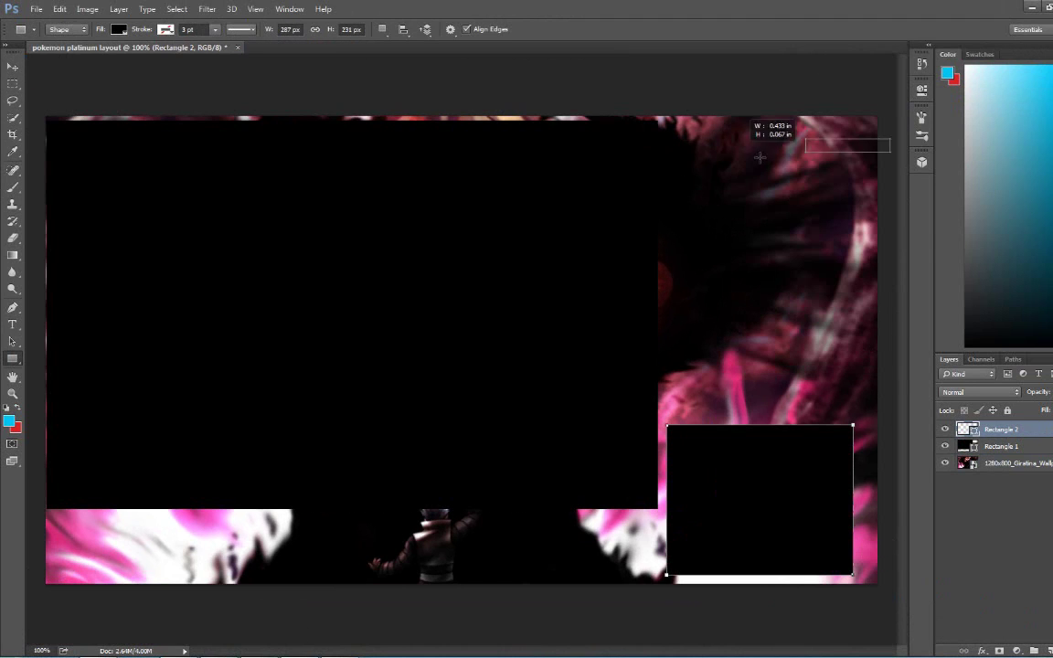
{"action": "left_click_drag", "start_coordinate": [759, 157], "coordinate": [671, 180]}
Name the layers Big screen and Box 1, and put Box 1 into a new group
{"action": "double_click", "coordinate": [1001, 463]}
{"action": "type", "text": "B"}
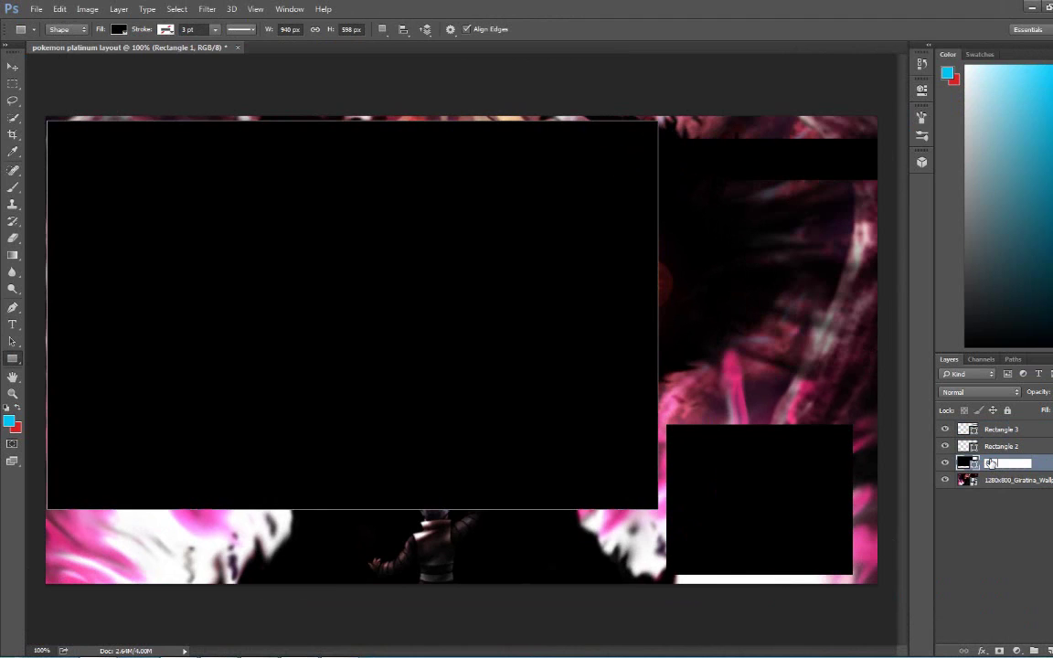
{"action": "type", "text": "ig screencreen"}
{"action": "double_click", "coordinate": [1003, 429]}
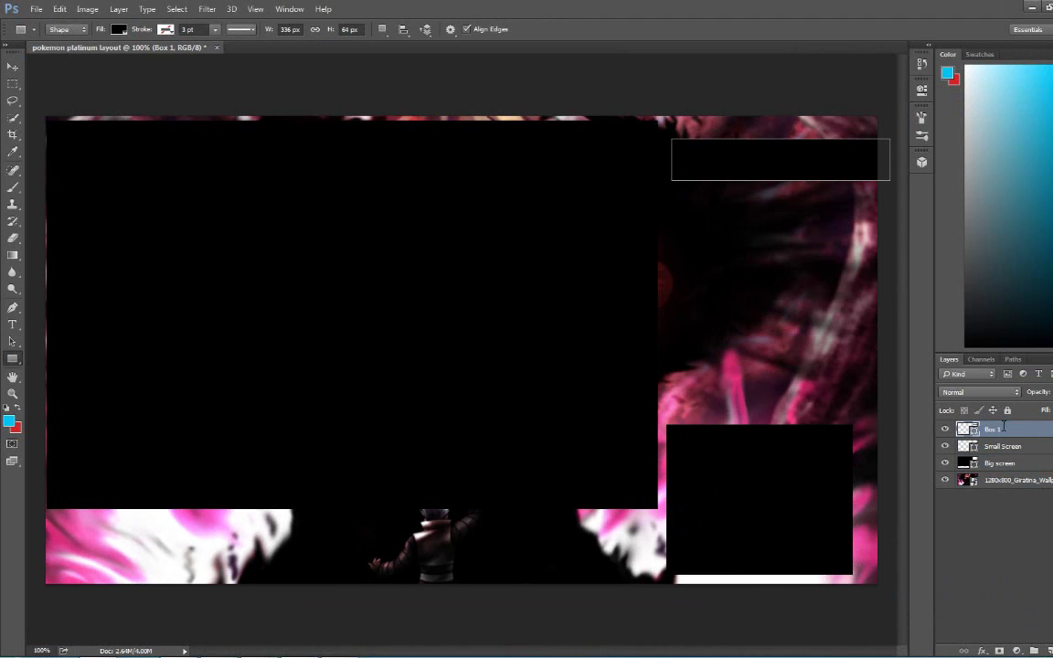
{"action": "key", "text": "ctrl+shift+alt+n"}
{"action": "double_click", "coordinate": [996, 429]}
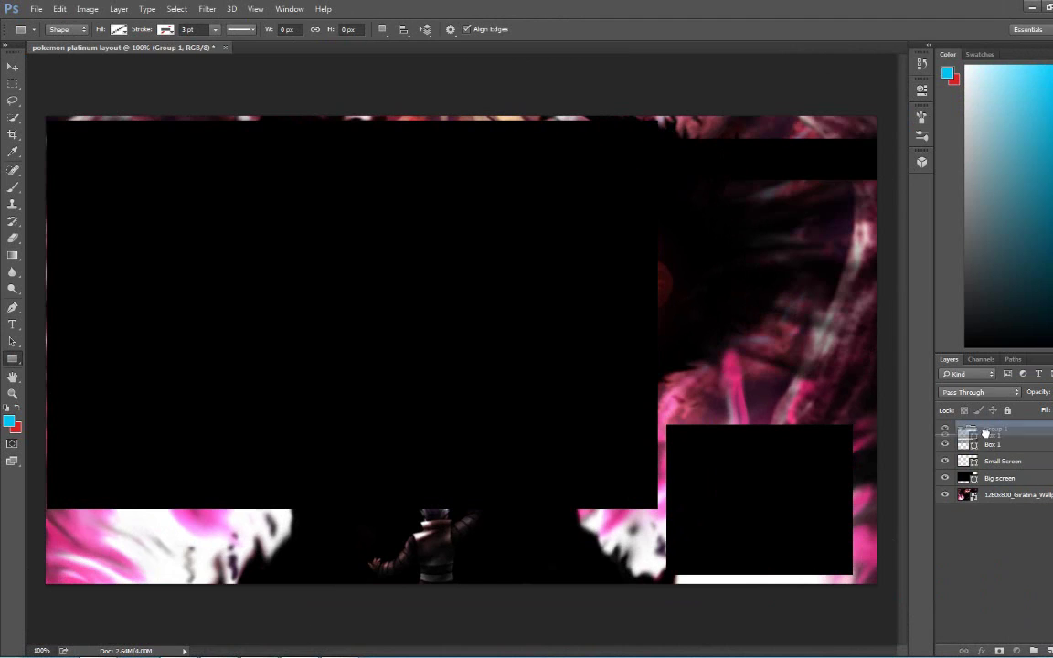
Duplicate Box 1 into Box 2, 3 and 4, moving the copies down the right column
{"action": "right_click", "coordinate": [996, 445]}
{"action": "left_click", "coordinate": [859, 166]}
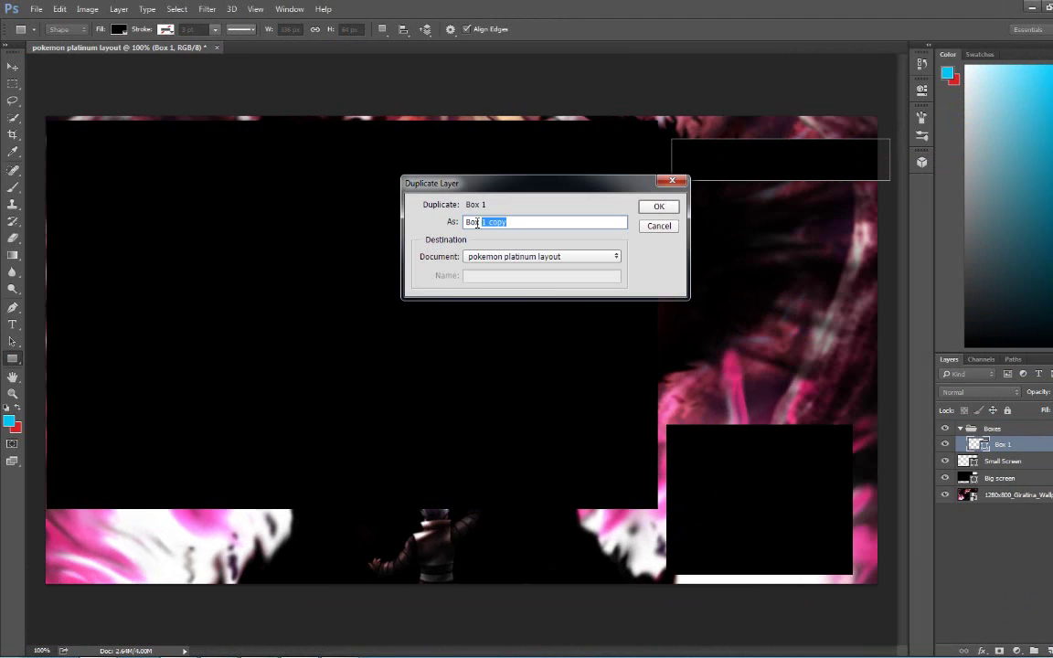
{"action": "key", "text": "Return"}
{"action": "left_click", "coordinate": [13, 66]}
{"action": "left_click_drag", "start_coordinate": [731, 160], "coordinate": [802, 202]}
{"action": "right_click", "coordinate": [1003, 445]}
{"action": "left_click", "coordinate": [864, 166]}
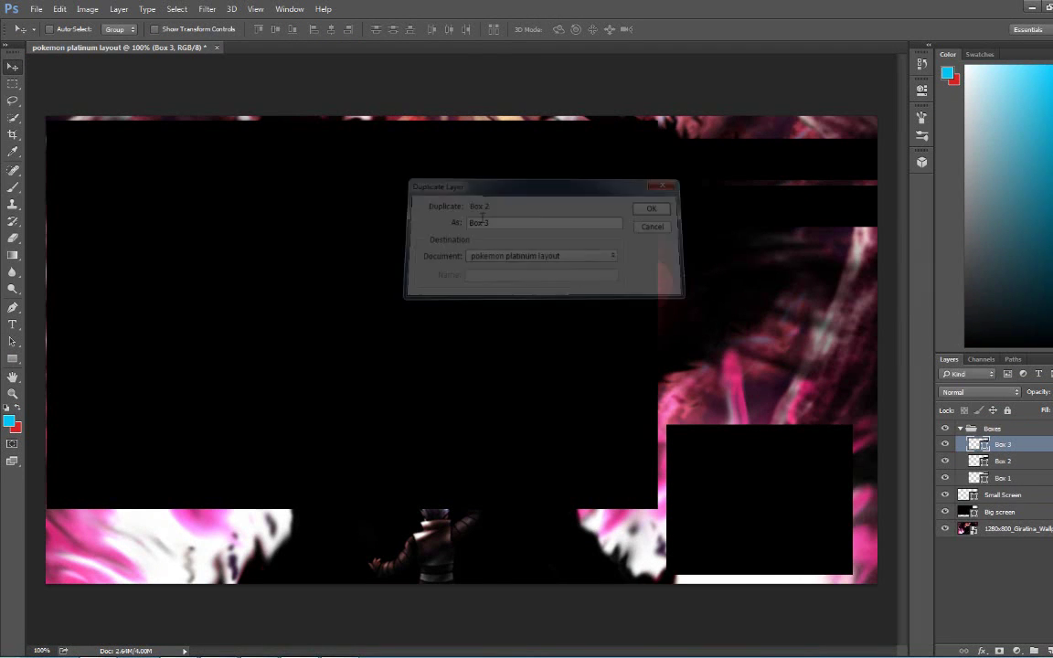
{"action": "key", "text": "Return"}
{"action": "right_click", "coordinate": [1003, 445]}
{"action": "left_click", "coordinate": [864, 166]}
{"action": "key", "text": "Return"}
{"action": "mouse_move", "coordinate": [732, 233]}
{"action": "left_mouse_down"}
{"action": "mouse_move", "coordinate": [756, 354]}
{"action": "mouse_move", "coordinate": [743, 385]}
{"action": "mouse_move", "coordinate": [731, 360]}
{"action": "left_mouse_up"}
Duplicate the latest box twice more to create Box 5 and Box 6
{"action": "right_click", "coordinate": [1002, 445]}
{"action": "left_click", "coordinate": [864, 167]}
{"action": "key", "text": "Return"}
{"action": "right_click", "coordinate": [1003, 445]}
{"action": "left_click", "coordinate": [863, 167]}
{"action": "key", "text": "Return"}
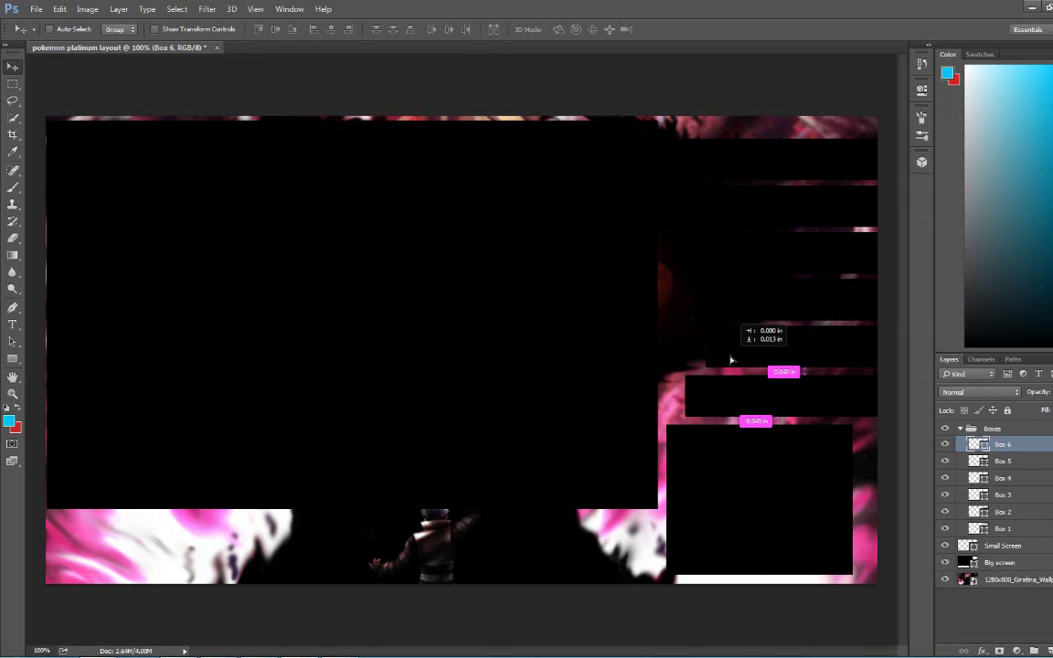
Line up Box 5 and Box 6, nudge Small Screen right and lower Big screen about 72 px
{"action": "left_click_drag", "start_coordinate": [747, 170], "coordinate": [757, 172]}
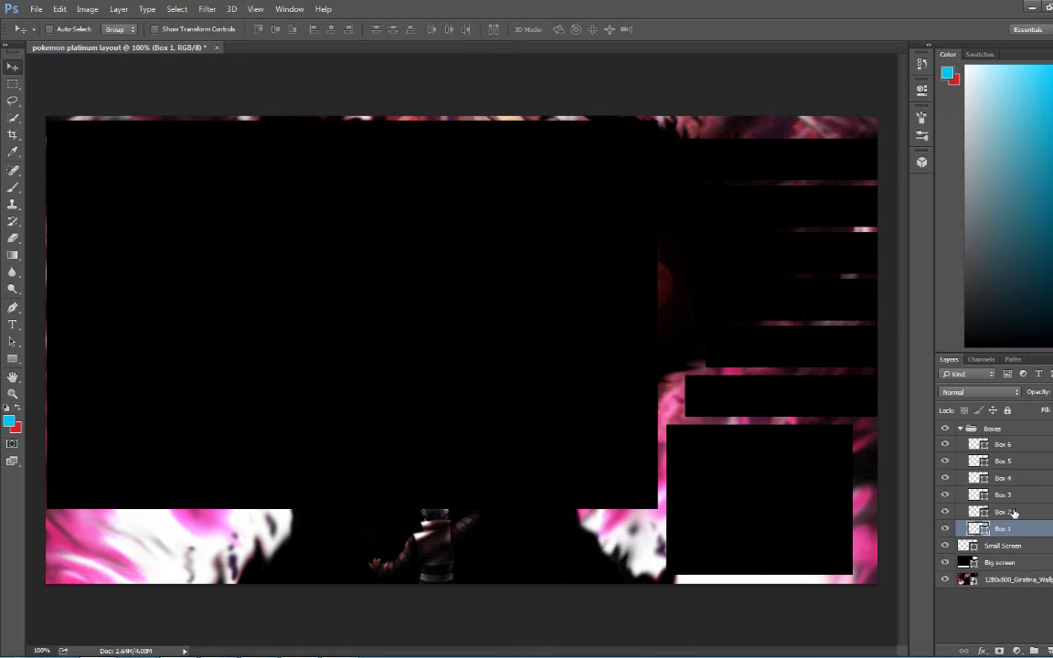
{"action": "mouse_move", "coordinate": [757, 356]}
{"action": "left_mouse_down"}
{"action": "mouse_move", "coordinate": [776, 361]}
{"action": "mouse_move", "coordinate": [785, 293]}
{"action": "left_mouse_up"}
{"action": "left_click", "coordinate": [798, 228], "text": "ctrl"}
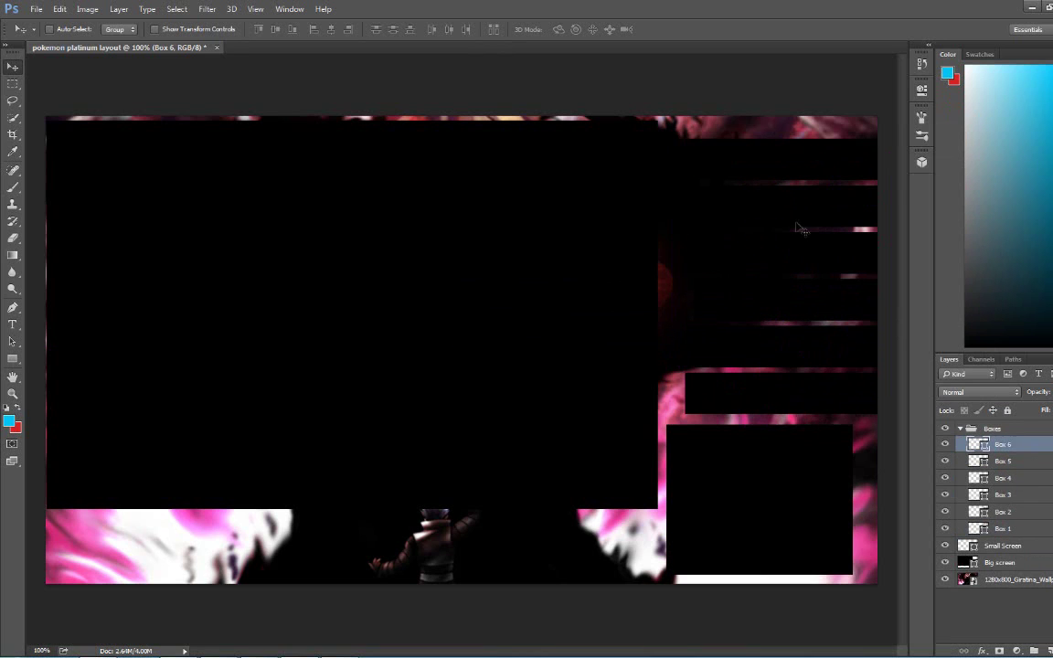
{"action": "left_click_drag", "start_coordinate": [759, 501], "coordinate": [772, 504]}
{"action": "left_click_drag", "start_coordinate": [486, 365], "coordinate": [491, 432]}
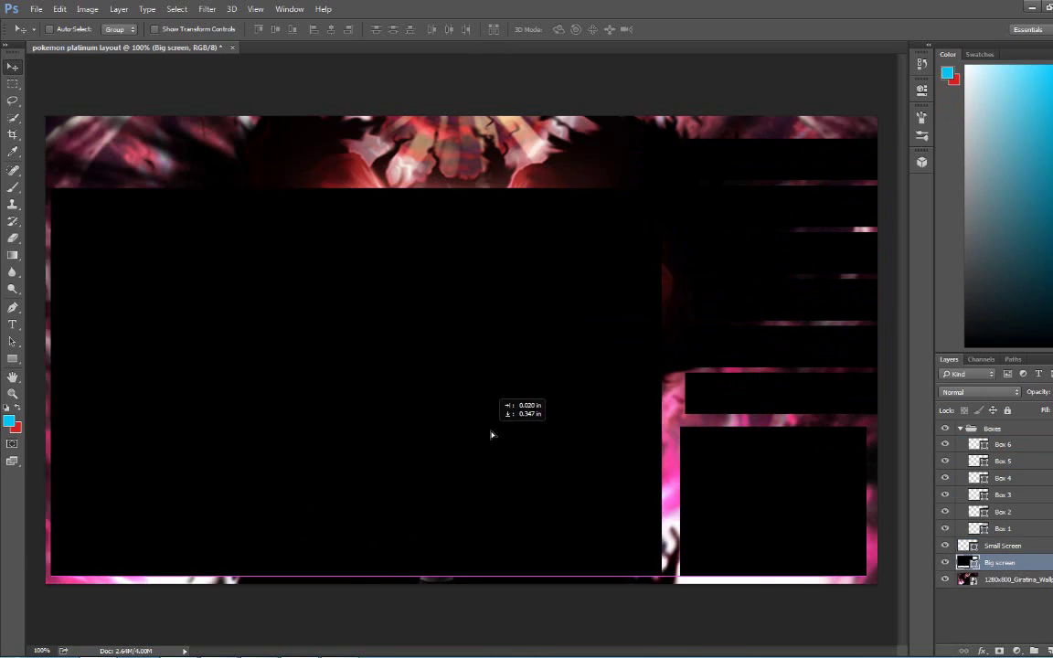
Give Big screen a bevel and emboss and a 3 px purple stroke
{"action": "double_click", "coordinate": [1042, 562]}
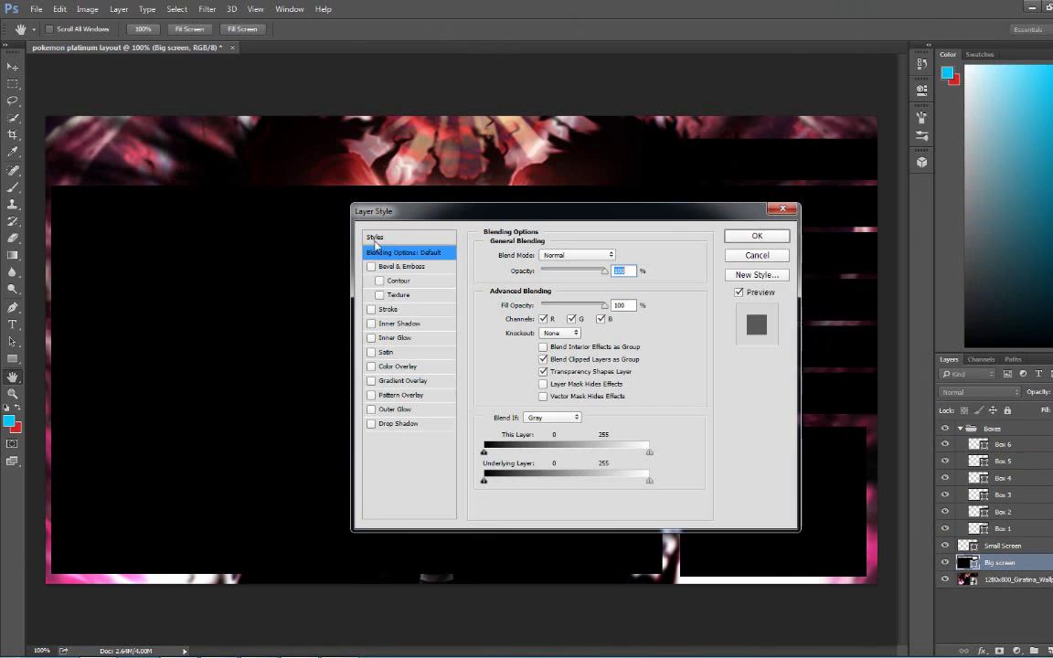
{"action": "left_click", "coordinate": [371, 266]}
{"action": "left_click", "coordinate": [388, 309]}
{"action": "mouse_move", "coordinate": [534, 255]}
{"action": "left_mouse_down"}
{"action": "mouse_move", "coordinate": [546, 258]}
{"action": "mouse_move", "coordinate": [531, 256]}
{"action": "left_mouse_up"}
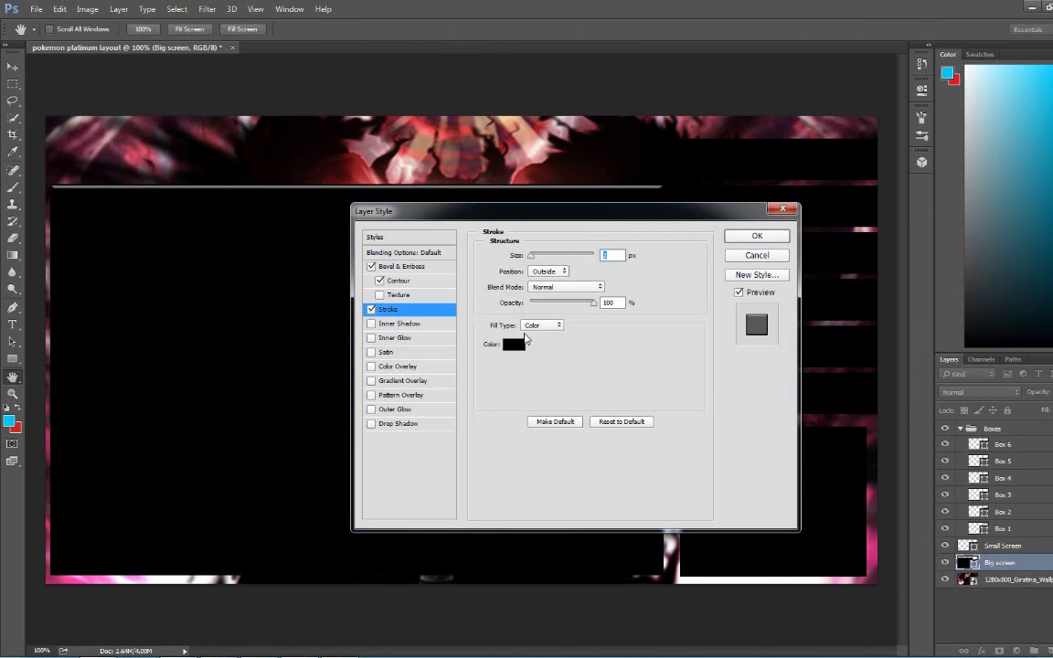
{"action": "left_click", "coordinate": [514, 344]}
{"action": "left_click", "coordinate": [538, 176]}
{"action": "left_click", "coordinate": [676, 99]}
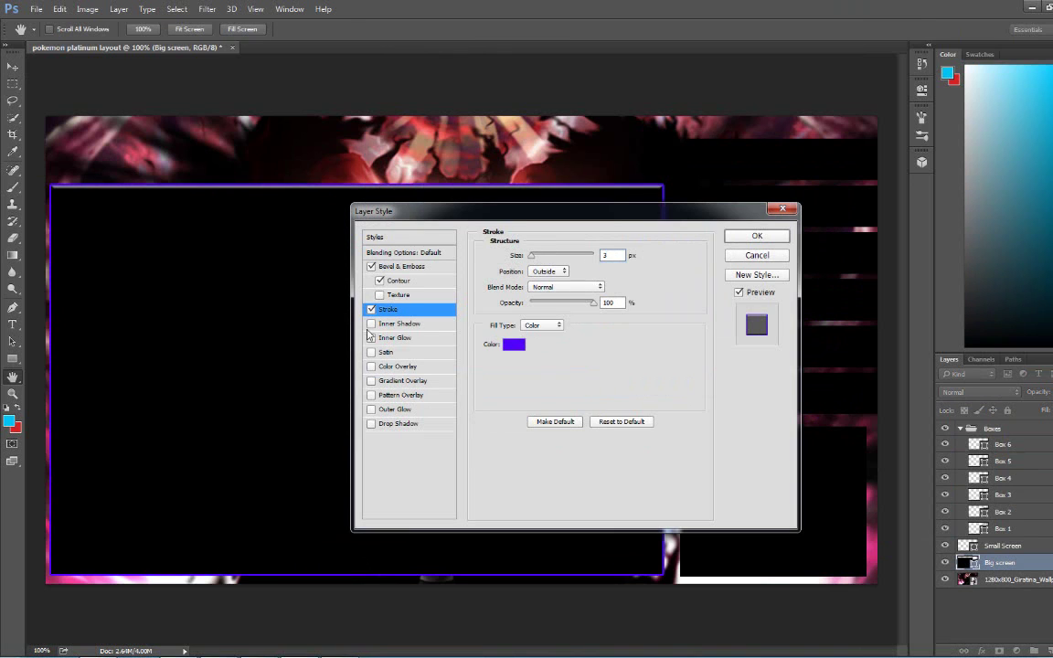
Add an inner glow, a purple outer glow and a purple drop shadow to Big screen
{"action": "left_click", "coordinate": [371, 337]}
{"action": "left_click", "coordinate": [375, 410]}
{"action": "left_click", "coordinate": [505, 305]}
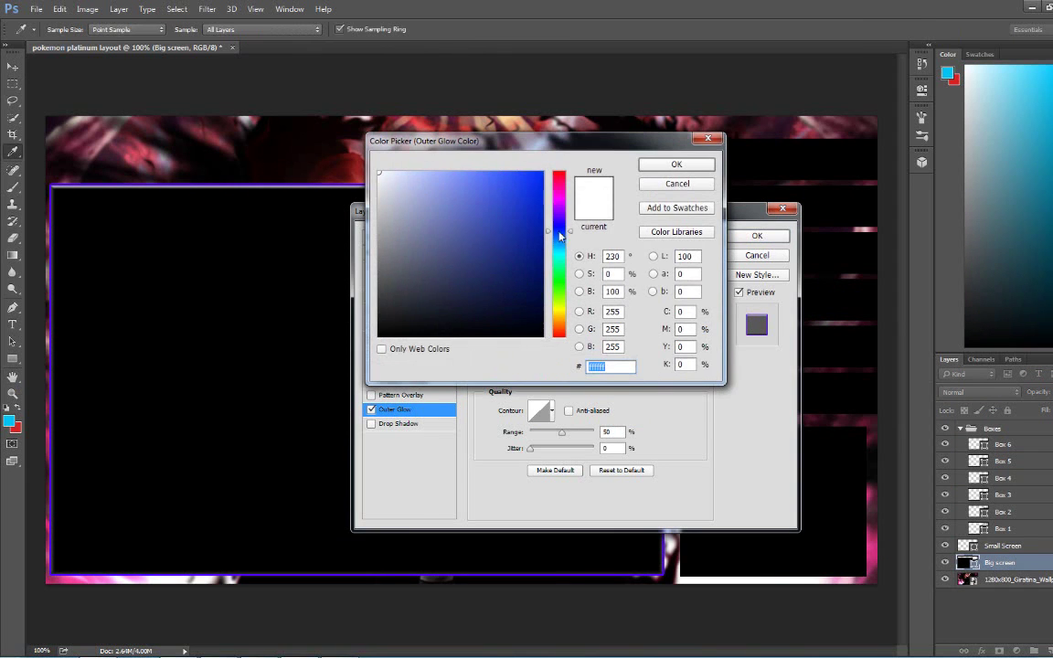
{"action": "left_click", "coordinate": [542, 182]}
{"action": "left_click", "coordinate": [693, 168]}
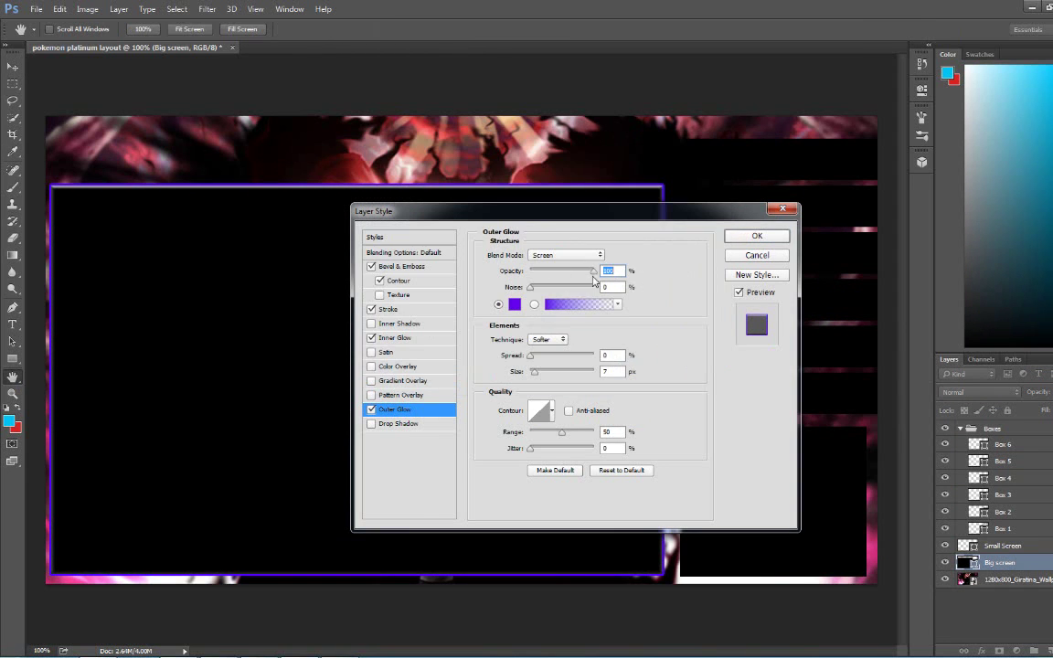
{"action": "left_click", "coordinate": [372, 424]}
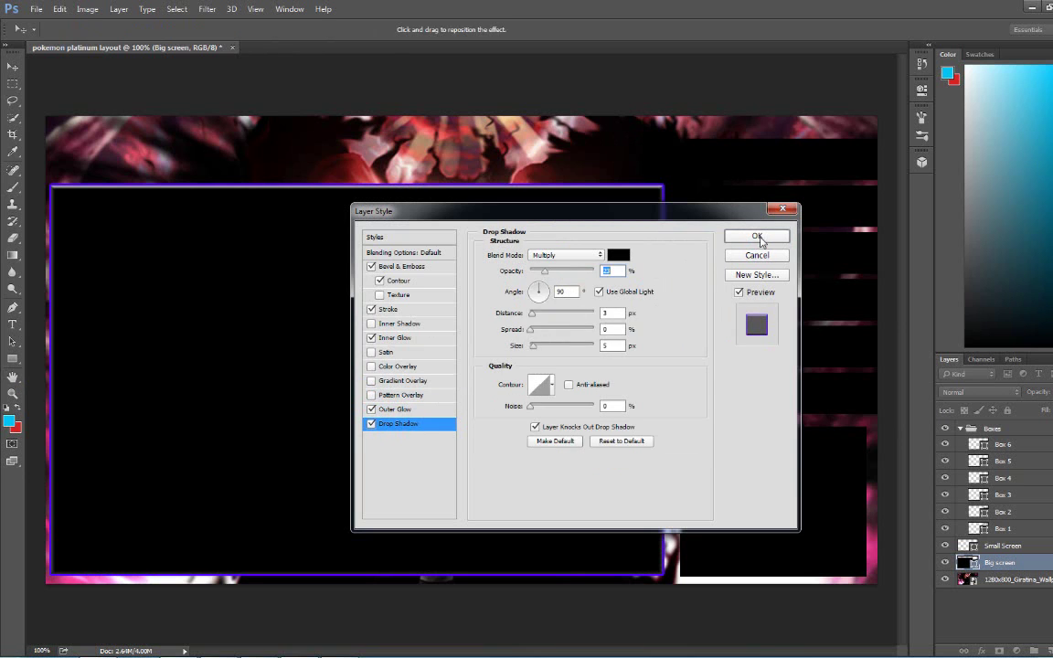
{"action": "left_click", "coordinate": [618, 255]}
{"action": "left_click", "coordinate": [525, 172]}
{"action": "left_click", "coordinate": [681, 165]}
Copy Big screen's layer style and paste it onto Small Screen and the Boxes group
{"action": "key", "text": "Return"}
{"action": "right_click", "coordinate": [1000, 562]}
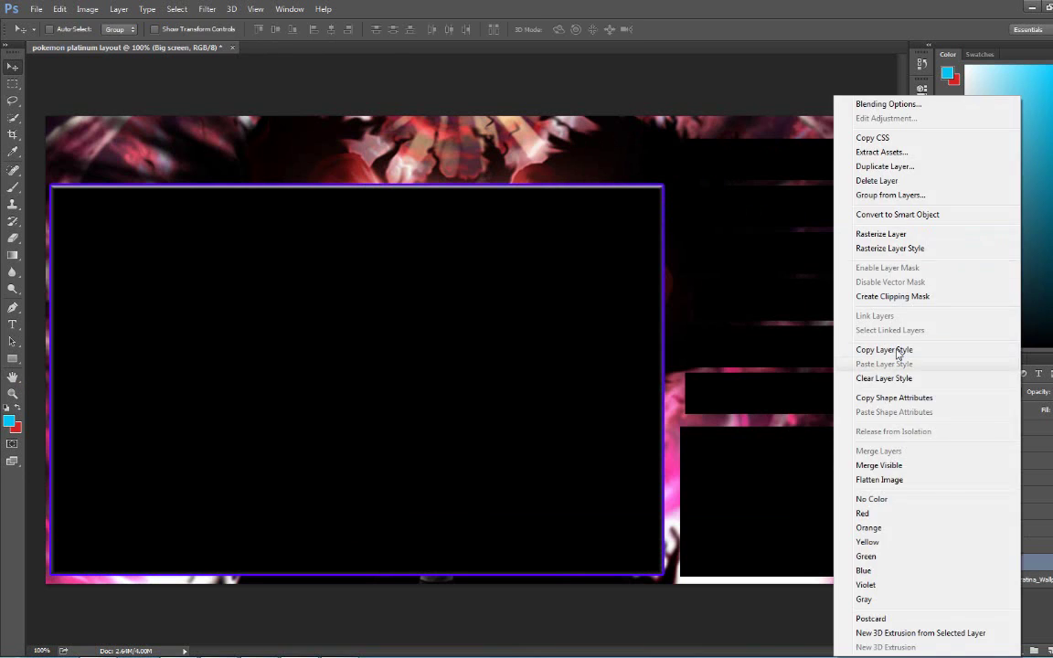
{"action": "left_click", "coordinate": [864, 350]}
{"action": "right_click", "coordinate": [1002, 546]}
{"action": "left_click", "coordinate": [865, 365]}
{"action": "left_click", "coordinate": [992, 428]}
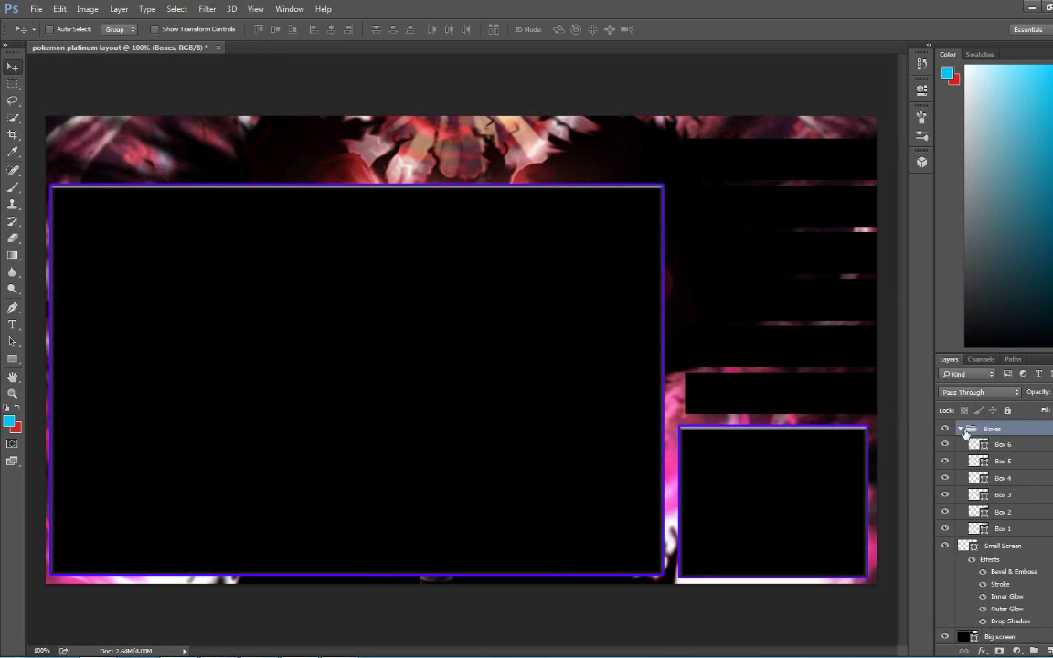
{"action": "right_click", "coordinate": [991, 429]}
{"action": "left_click", "coordinate": [942, 301]}
Space Box 1 through Box 6 evenly down the right edge of the canvas
{"action": "left_click_drag", "start_coordinate": [708, 169], "coordinate": [717, 169]}
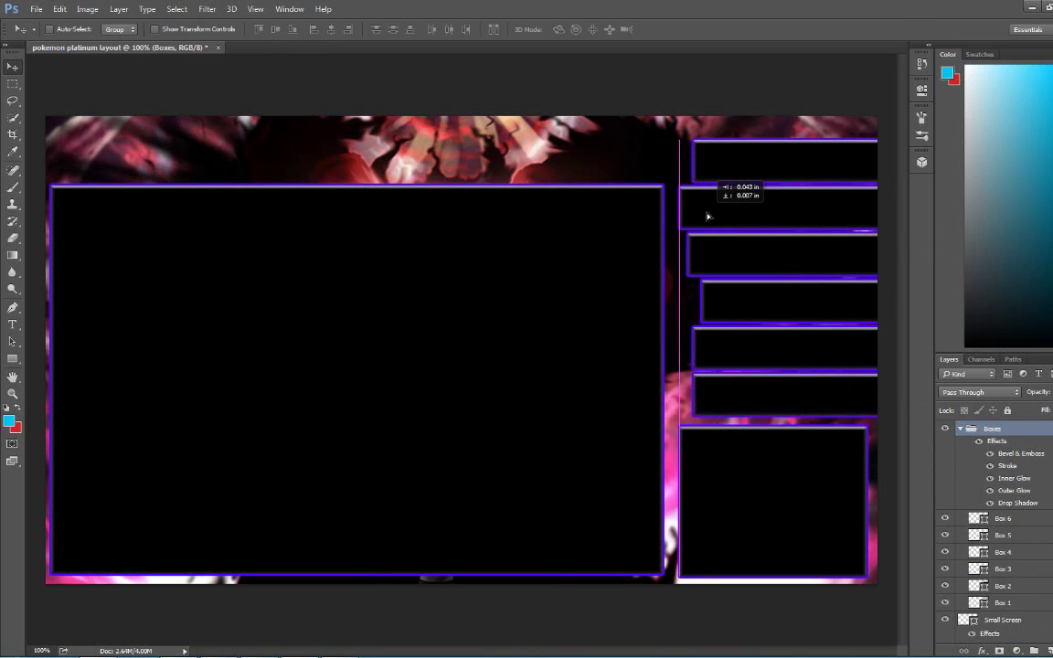
{"action": "left_click", "coordinate": [960, 428]}
{"action": "left_click", "coordinate": [1002, 528]}
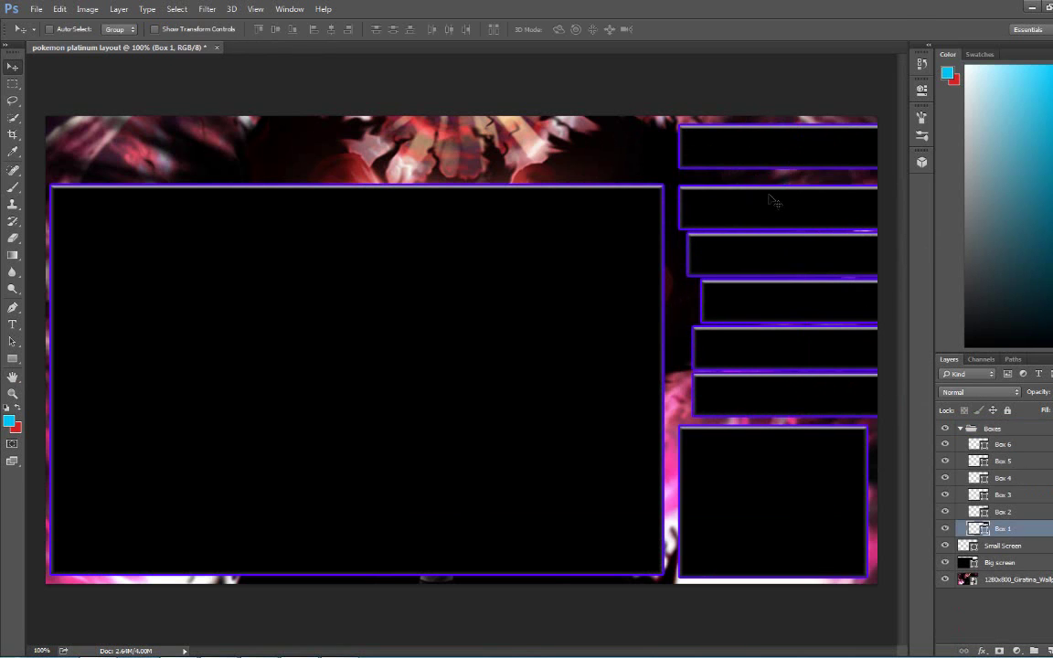
{"action": "left_click_drag", "start_coordinate": [775, 201], "coordinate": [770, 148]}
{"action": "left_click_drag", "start_coordinate": [780, 200], "coordinate": [780, 193]}
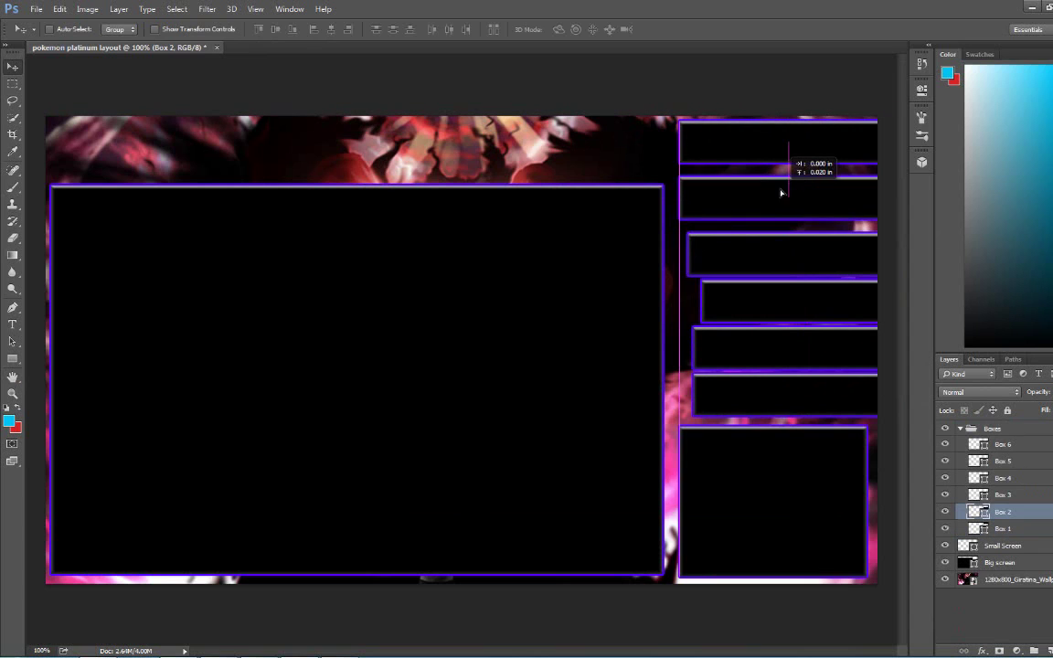
{"action": "left_click_drag", "start_coordinate": [777, 246], "coordinate": [768, 240]}
{"action": "left_click_drag", "start_coordinate": [823, 328], "coordinate": [801, 326]}
{"action": "left_click_drag", "start_coordinate": [770, 364], "coordinate": [758, 364]}
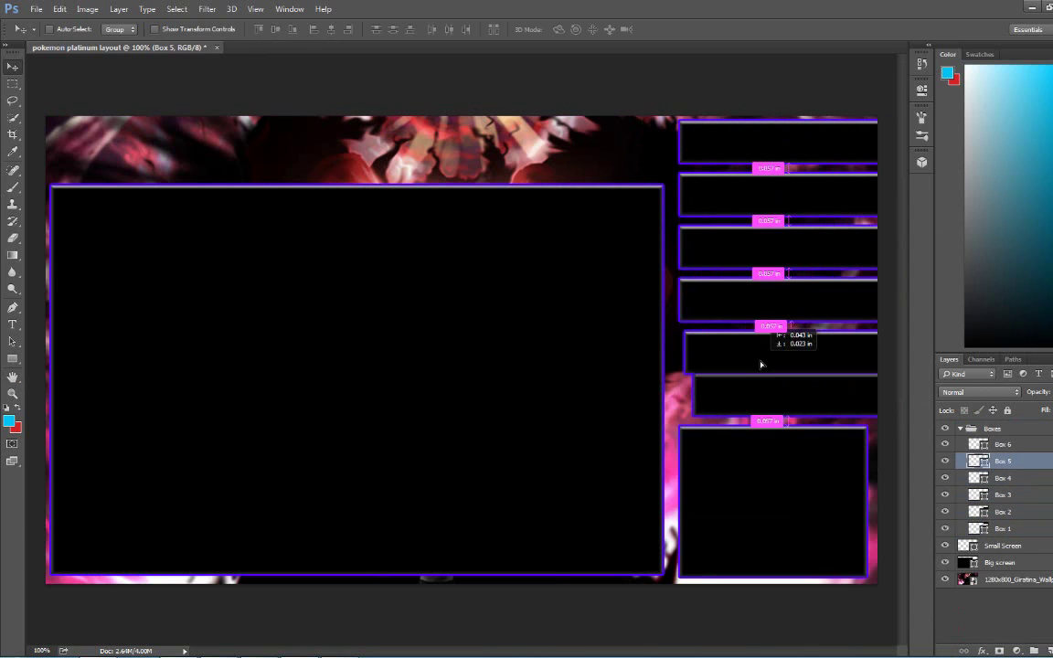
{"action": "left_click_drag", "start_coordinate": [822, 392], "coordinate": [806, 397]}
Place the Pokémon Platinum logo, shrink it and position it at the top of the canvas
{"action": "key", "text": "alt+Tab"}
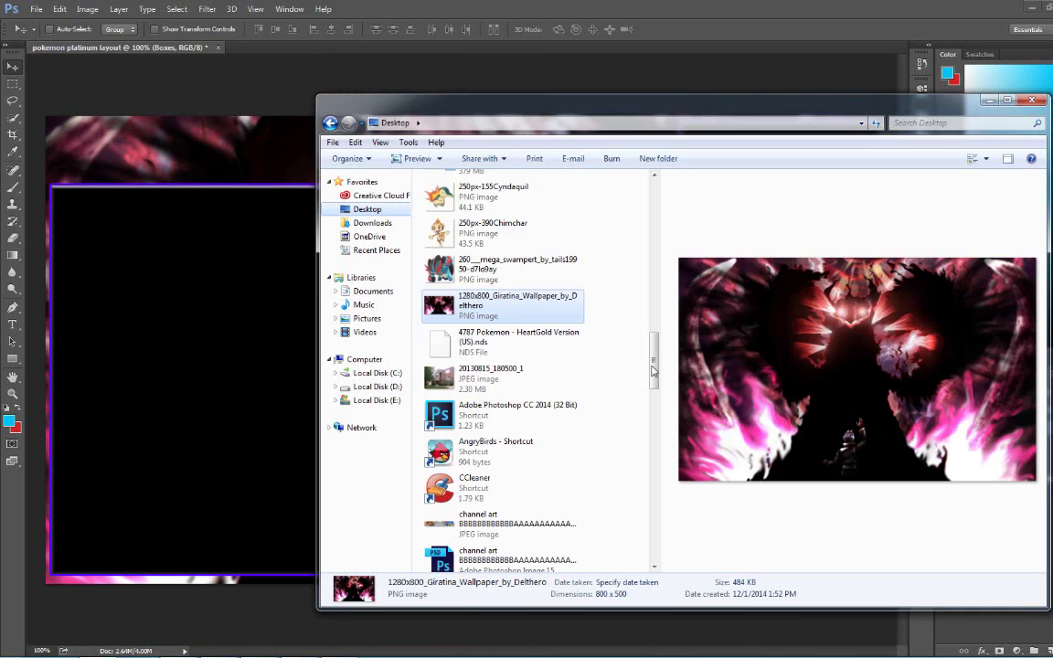
{"action": "scroll", "coordinate": [457, 366], "scroll_direction": "down", "scroll_amount": 5}
{"action": "left_click_drag", "start_coordinate": [447, 366], "coordinate": [347, 169]}
{"action": "left_click_drag", "start_coordinate": [142, 85], "coordinate": [353, 276]}
{"action": "mouse_move", "coordinate": [503, 339]}
{"action": "left_mouse_down"}
{"action": "mouse_move", "coordinate": [365, 163]}
{"action": "mouse_move", "coordinate": [355, 166]}
{"action": "left_mouse_up"}
{"action": "key", "text": "Return"}
Give the logo a purple outer glow and a coloured drop shadow
{"action": "double_click", "coordinate": [987, 431]}
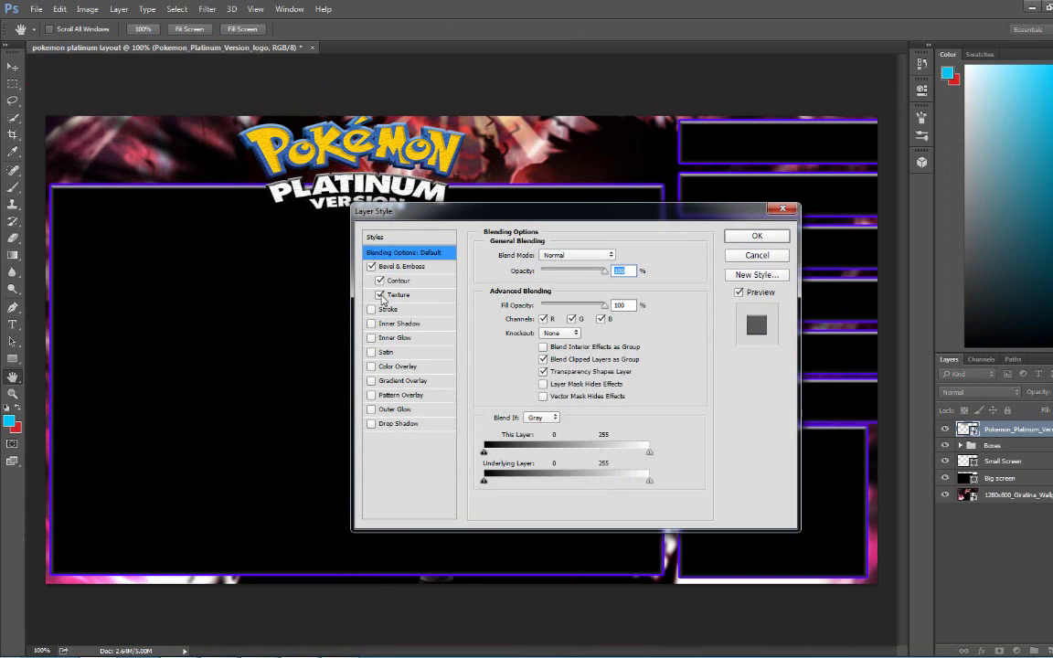
{"action": "left_click", "coordinate": [395, 408]}
{"action": "left_click", "coordinate": [514, 303]}
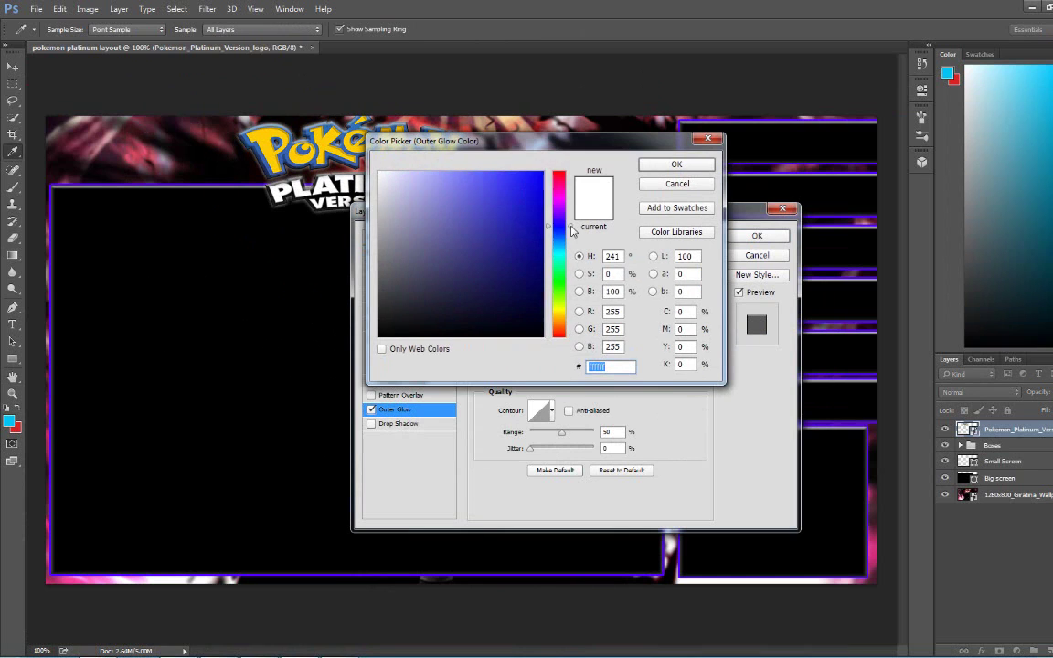
{"action": "left_click", "coordinate": [493, 211]}
{"action": "left_click", "coordinate": [676, 165]}
{"action": "left_click", "coordinate": [398, 423]}
{"action": "left_click", "coordinate": [616, 249]}
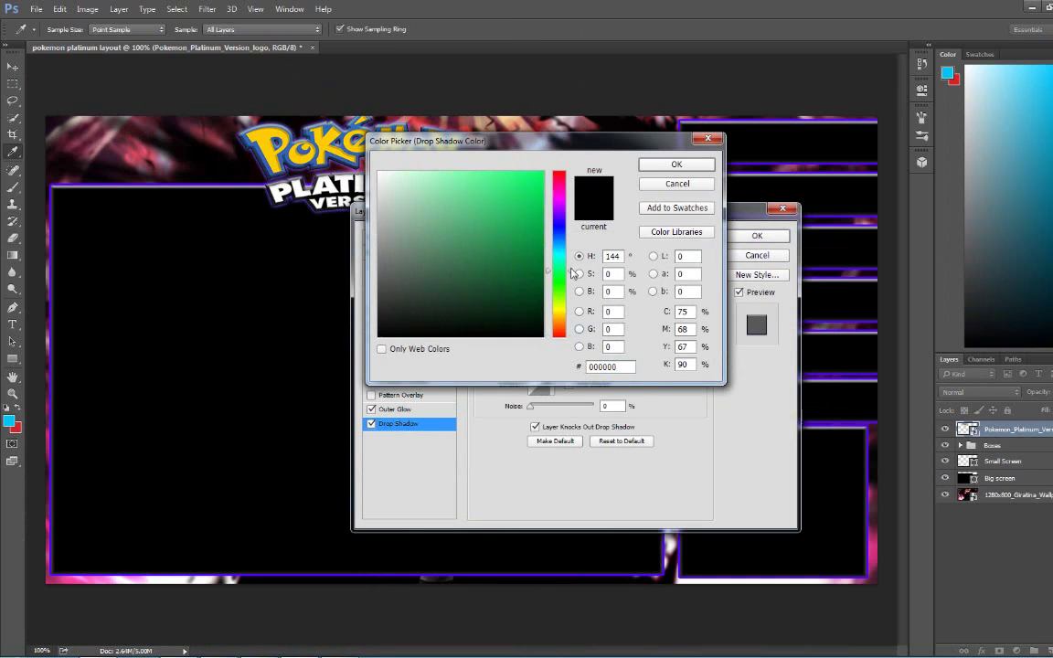
{"action": "left_click", "coordinate": [493, 225]}
{"action": "left_click", "coordinate": [662, 165]}
{"action": "left_click", "coordinate": [757, 235]}
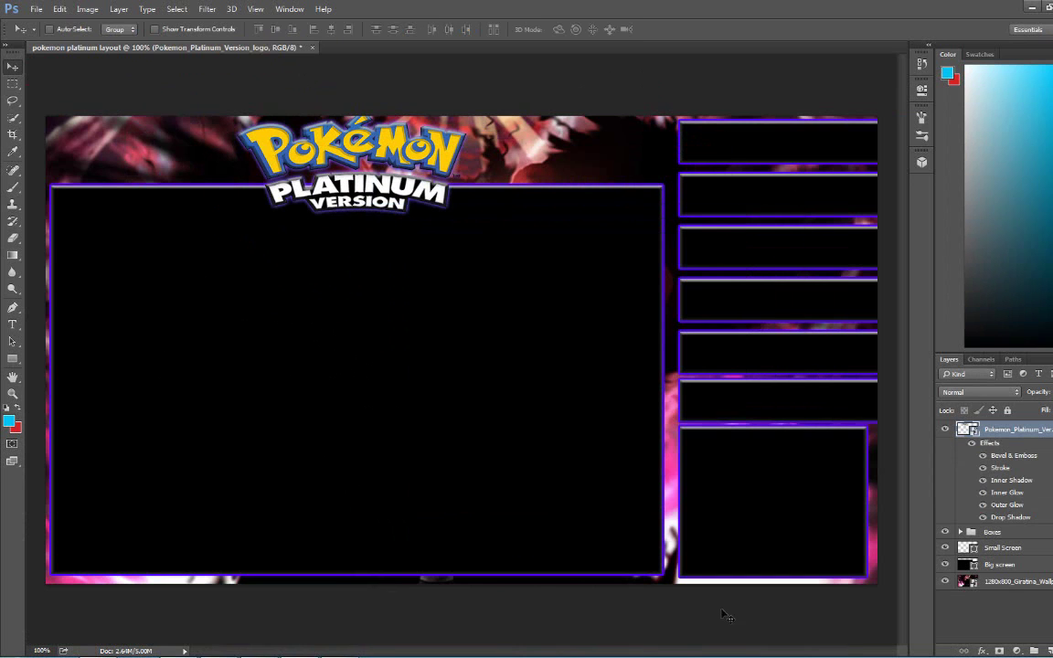
Search Google for giratina in Chrome and show the image results
{"action": "left_click", "coordinate": [316, 576]}
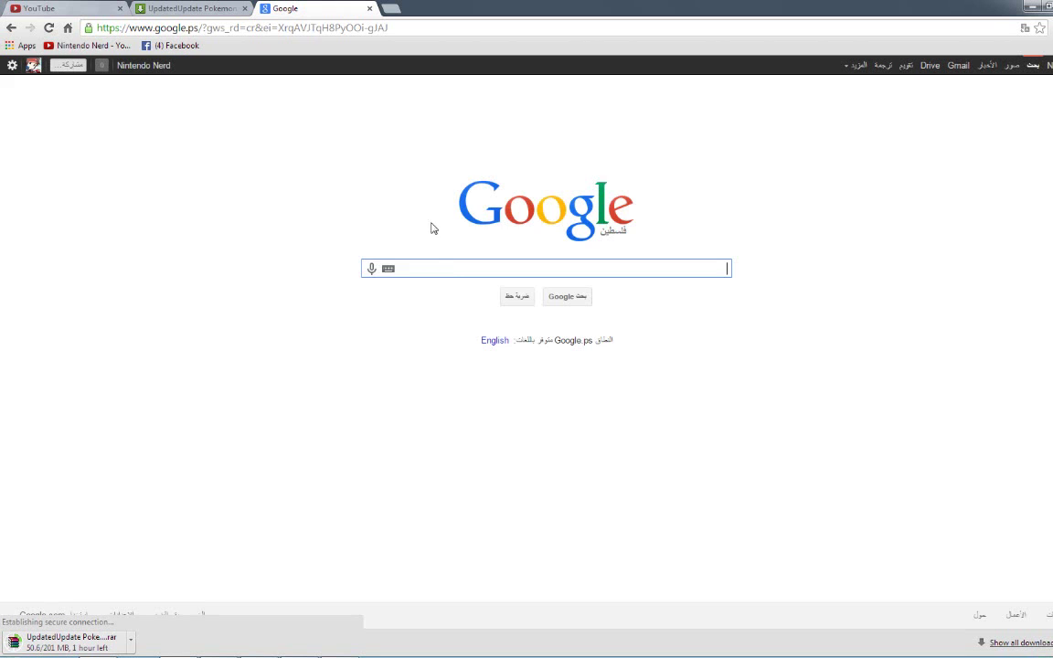
{"action": "type", "text": "giratina"}
{"action": "key", "text": "Return"}
{"action": "left_click", "coordinate": [913, 131]}
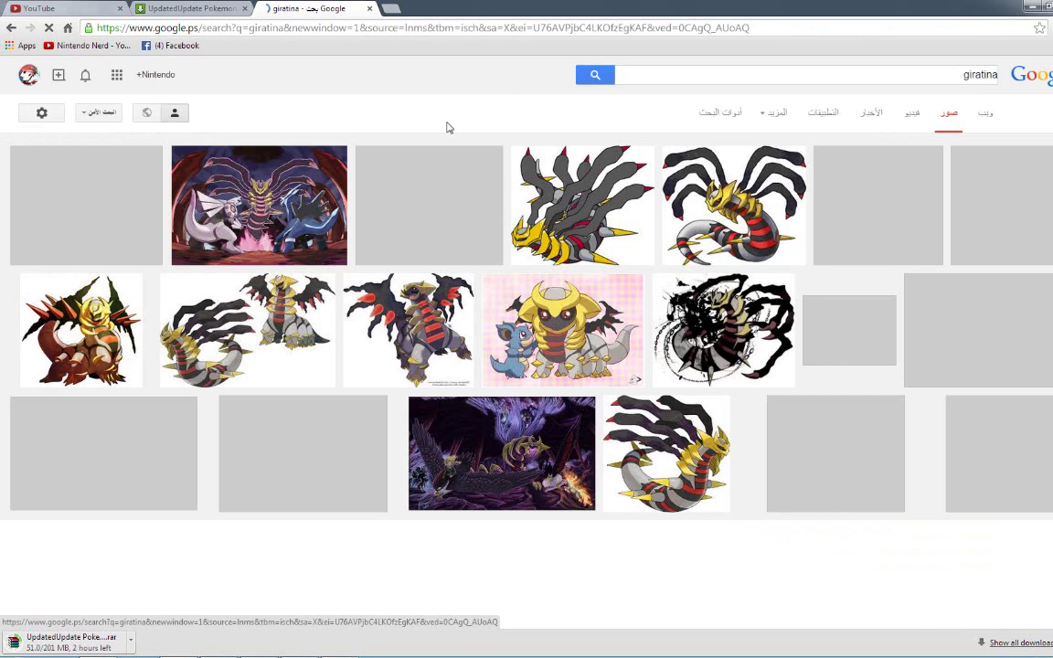
{"action": "left_click", "coordinate": [742, 397]}
{"action": "left_click", "coordinate": [494, 8]}
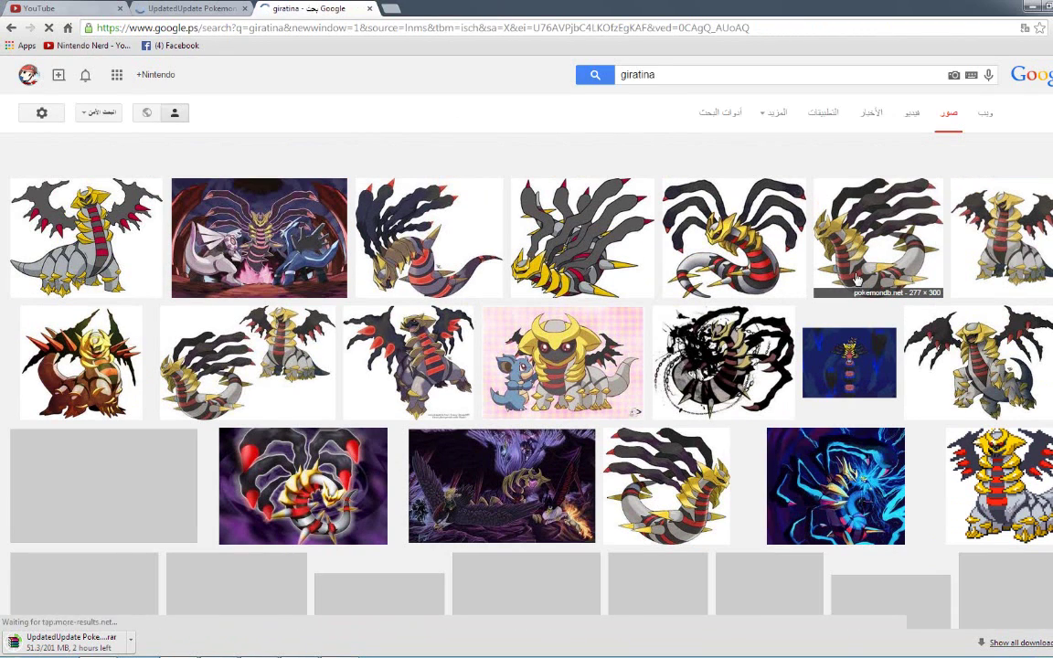
Save the Bulbapedia Giratina image to the computer
{"action": "left_click", "coordinate": [857, 271]}
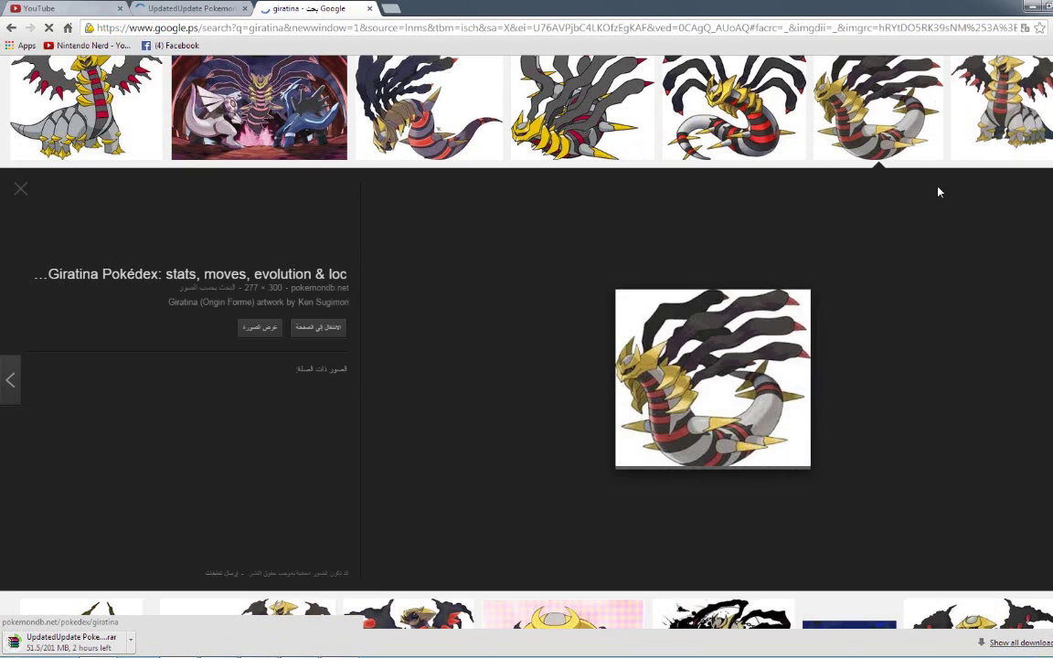
{"action": "left_click", "coordinate": [1001, 110]}
{"action": "right_click", "coordinate": [686, 378]}
{"action": "left_click", "coordinate": [740, 468]}
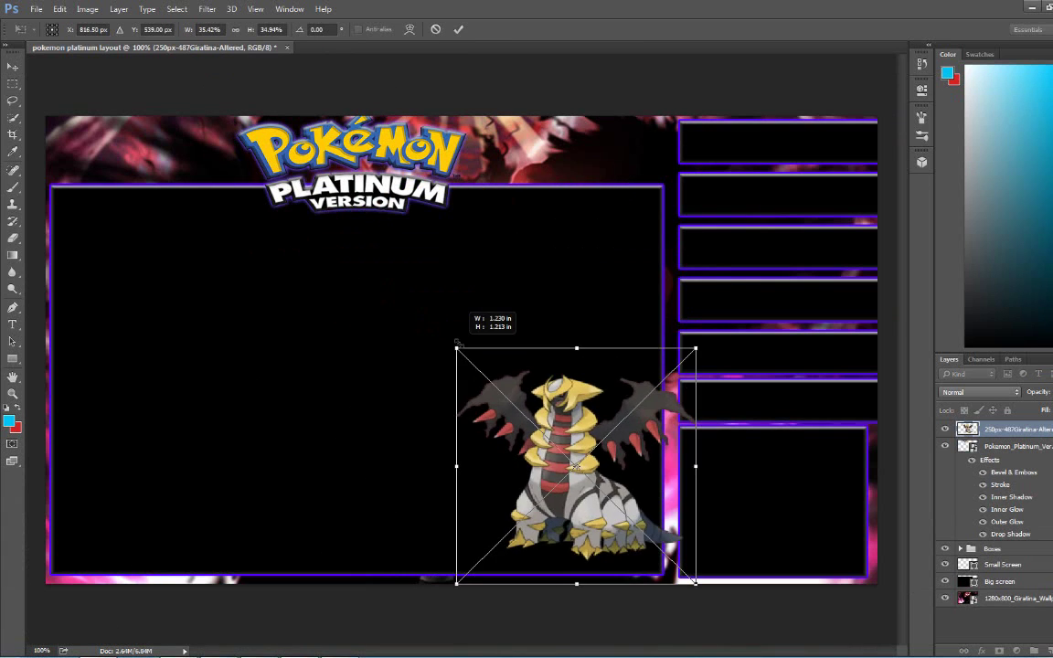
Place a small Giratina beside the logo, below Small Screen, with the pasted glow style
{"action": "left_click_drag", "start_coordinate": [468, 312], "coordinate": [577, 176]}
{"action": "left_click_drag", "start_coordinate": [440, 64], "coordinate": [536, 205]}
{"action": "left_click_drag", "start_coordinate": [604, 274], "coordinate": [539, 164]}
{"action": "key", "text": "Return"}
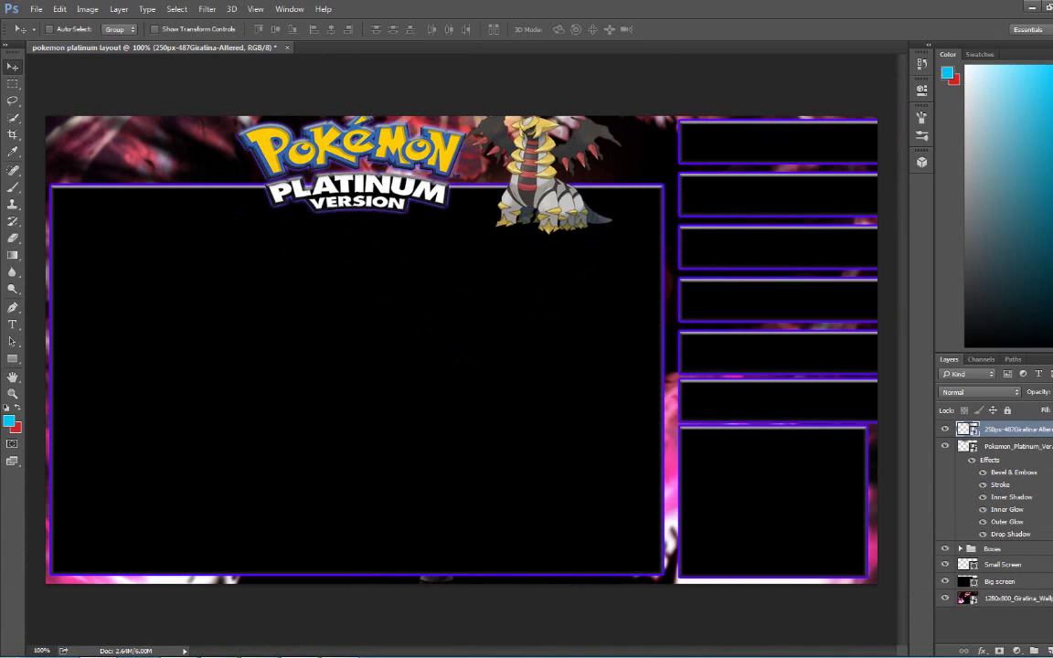
{"action": "mouse_move", "coordinate": [1015, 429]}
{"action": "left_mouse_down"}
{"action": "mouse_move", "coordinate": [1023, 493]}
{"action": "mouse_move", "coordinate": [999, 491]}
{"action": "left_mouse_up"}
{"action": "right_click", "coordinate": [1015, 494]}
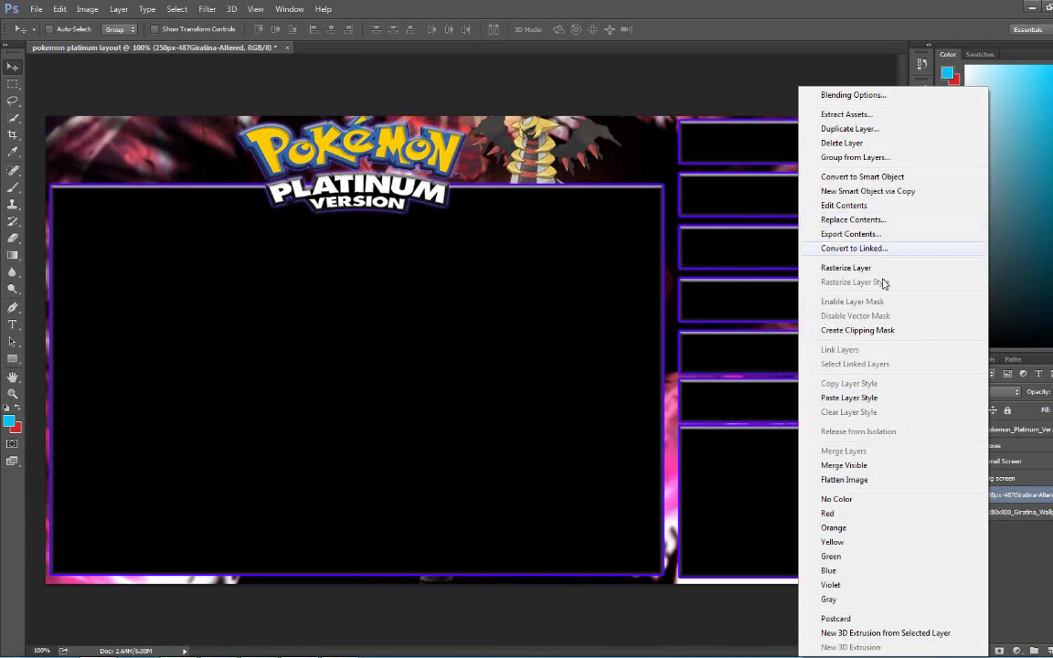
{"action": "left_click", "coordinate": [850, 366]}
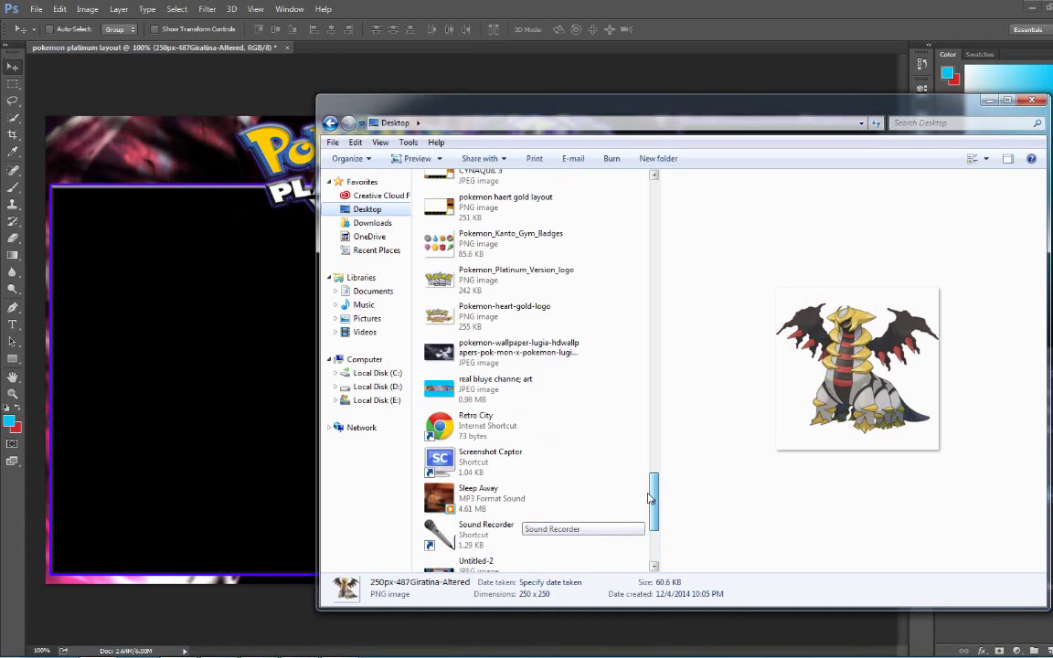
Place the Chimchar image on top and scale it to fit the top-right box
{"action": "left_click_drag", "start_coordinate": [653, 475], "coordinate": [665, 345]}
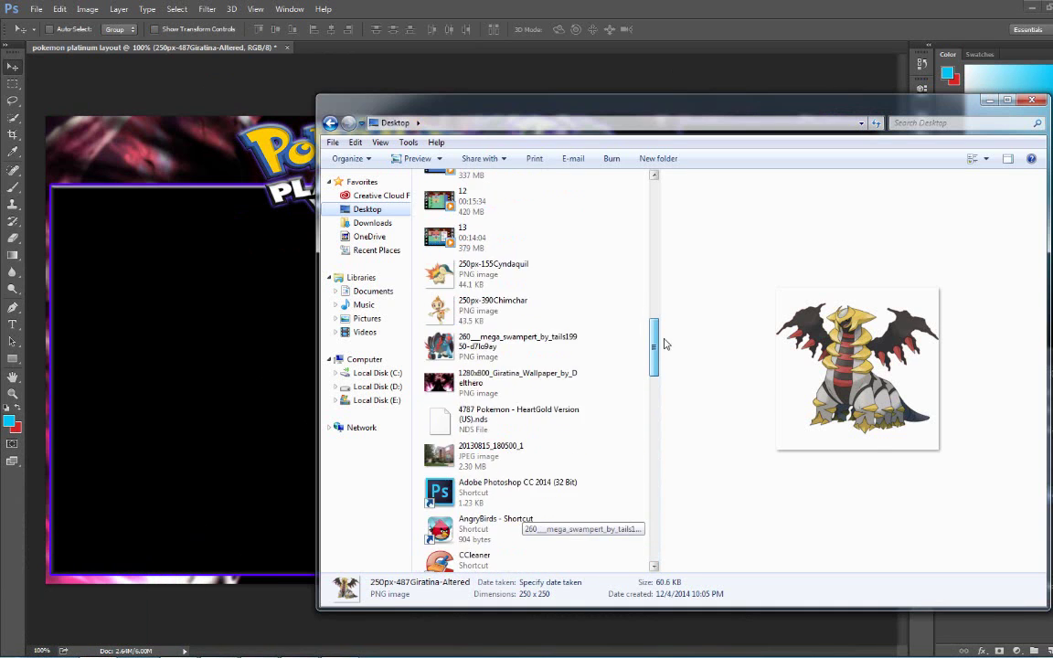
{"action": "mouse_move", "coordinate": [446, 448]}
{"action": "left_mouse_down"}
{"action": "mouse_move", "coordinate": [454, 334]}
{"action": "mouse_move", "coordinate": [589, 460]}
{"action": "left_mouse_up"}
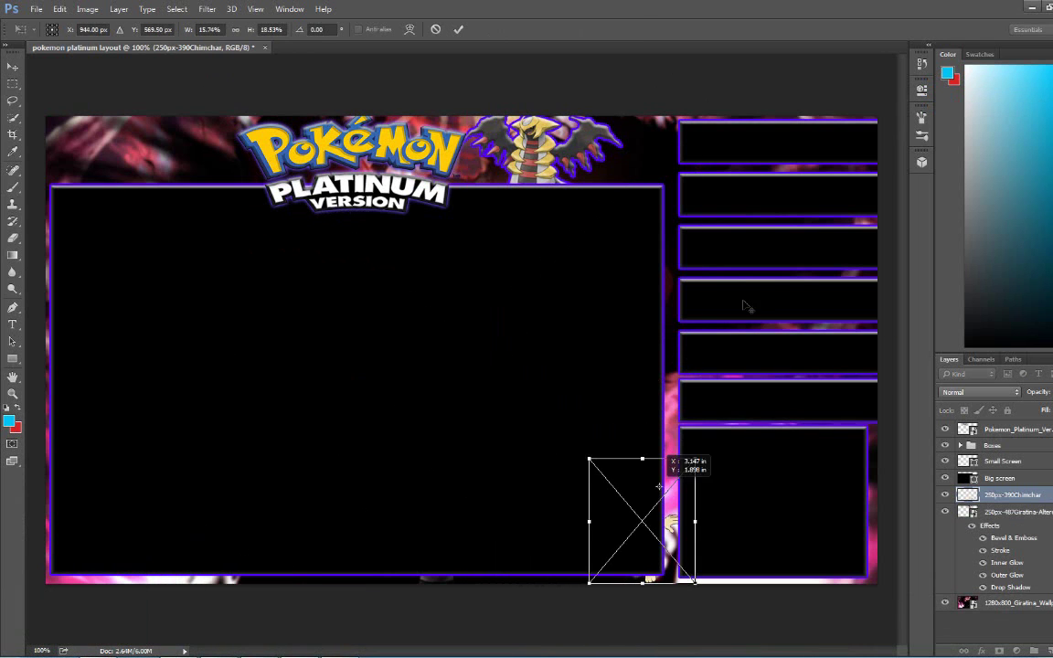
{"action": "mouse_move", "coordinate": [642, 521]}
{"action": "left_mouse_down"}
{"action": "mouse_move", "coordinate": [826, 139]}
{"action": "mouse_move", "coordinate": [809, 119]}
{"action": "left_mouse_up"}
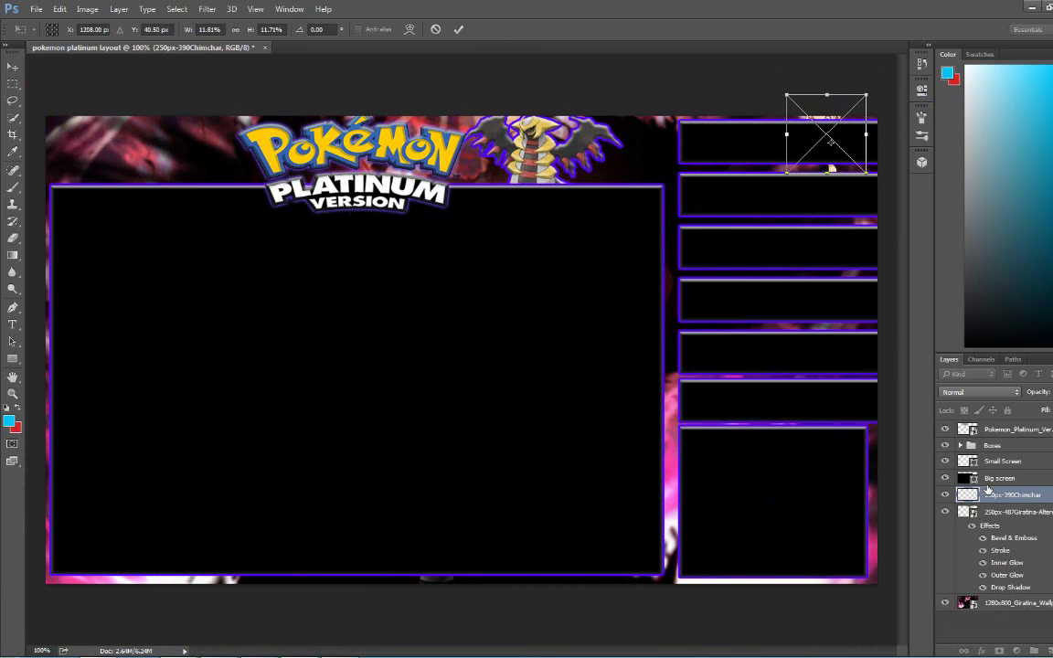
{"action": "left_click_drag", "start_coordinate": [987, 491], "coordinate": [987, 429]}
{"action": "key", "text": "ctrl+t"}
{"action": "mouse_move", "coordinate": [228, 117]}
{"action": "left_mouse_down"}
{"action": "mouse_move", "coordinate": [555, 474]}
{"action": "mouse_move", "coordinate": [773, 121]}
{"action": "mouse_move", "coordinate": [801, 117]}
{"action": "left_mouse_up"}
{"action": "key", "text": "Return"}
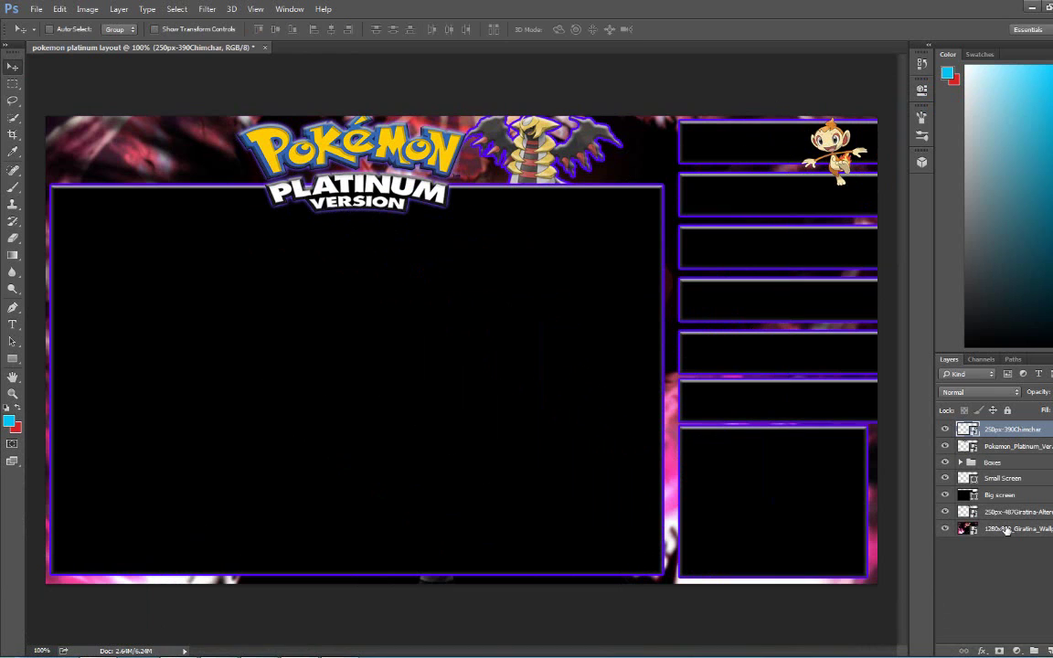
Add an outer glow to Chimchar and select the area just below it
{"action": "double_click", "coordinate": [999, 435]}
{"action": "left_click", "coordinate": [373, 411]}
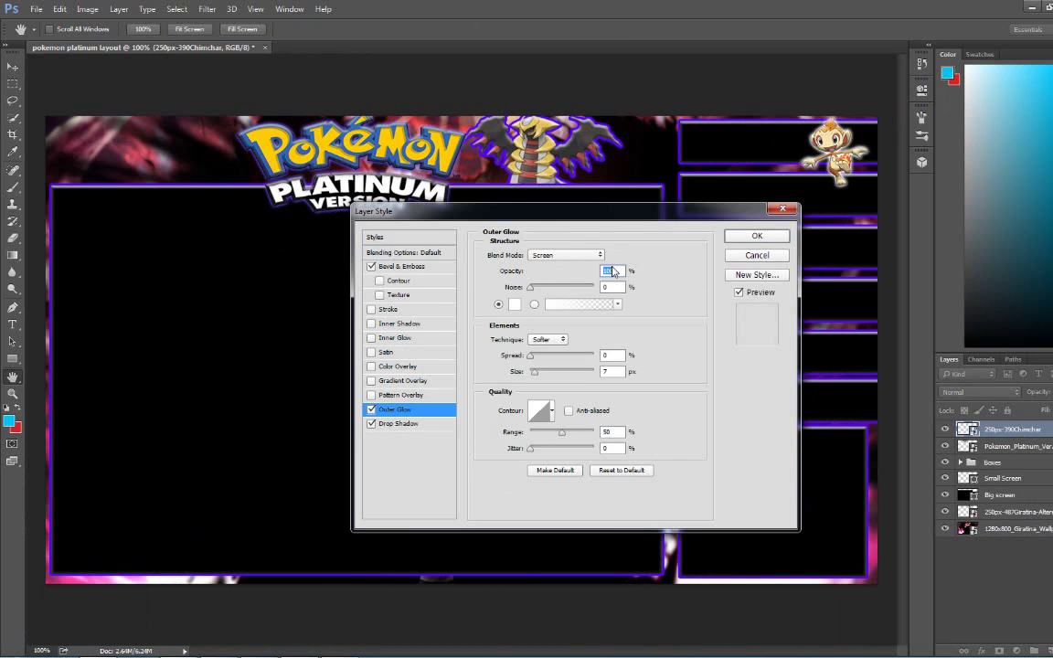
{"action": "key", "text": "Return"}
{"action": "key", "text": "m"}
{"action": "left_click_drag", "start_coordinate": [797, 165], "coordinate": [878, 185]}
Try erasing and moving a small selected area near the top-right box
{"action": "key", "text": "e"}
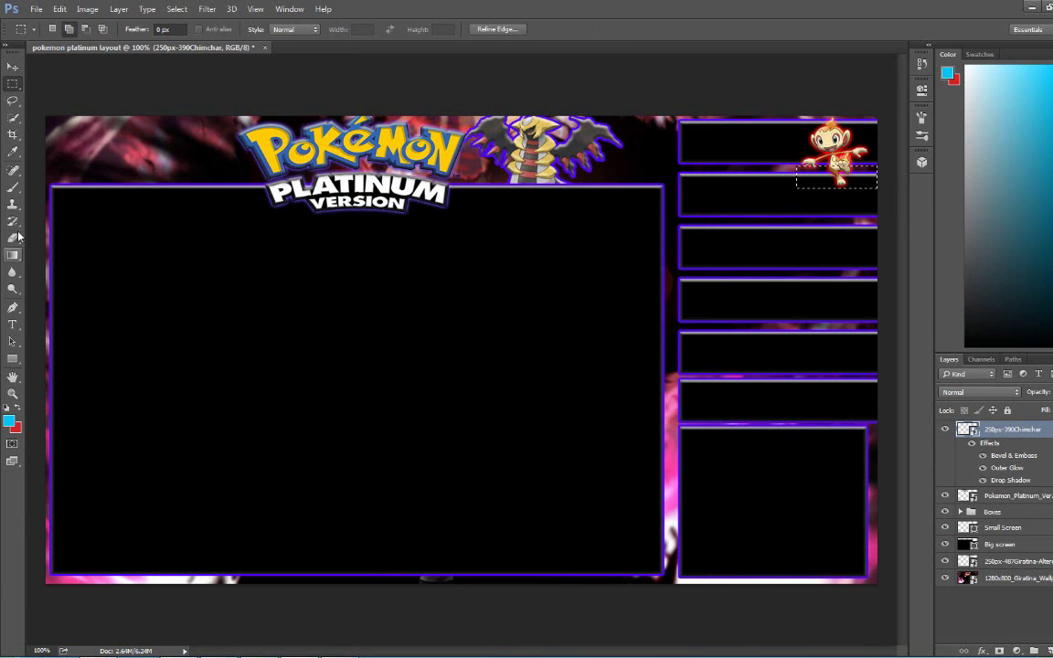
{"action": "key", "text": "m"}
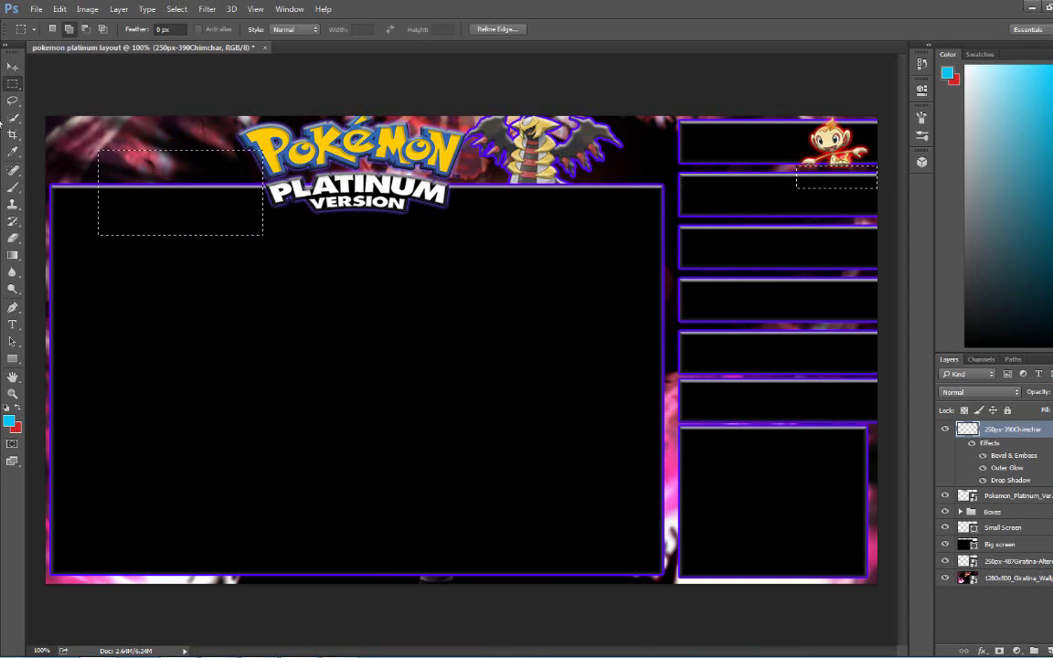
{"action": "left_click_drag", "start_coordinate": [807, 165], "coordinate": [820, 169]}
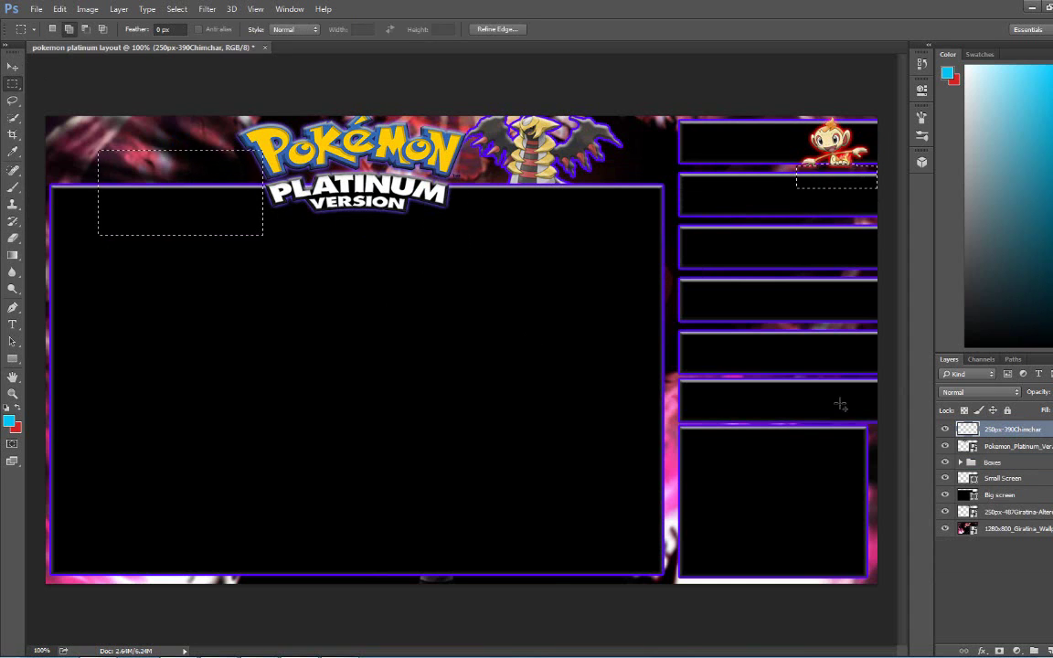
{"action": "left_click", "coordinate": [580, 503]}
{"action": "key", "text": "v"}
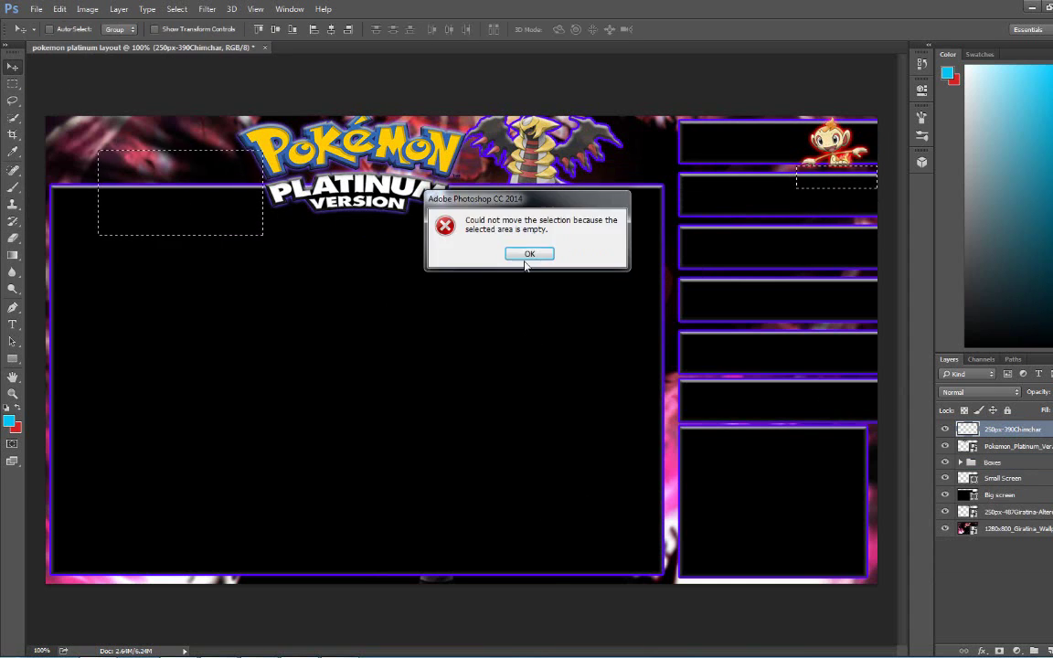
{"action": "key", "text": "Return"}
{"action": "key", "text": "t"}
{"action": "left_click", "coordinate": [700, 141]}
{"action": "type", "text": "CHIMCHAR"}
Add a 12 pt red (ff0000) CHIMCHAR label and move the Chimchar layer into the Boxes group
{"action": "left_click", "coordinate": [292, 29]}
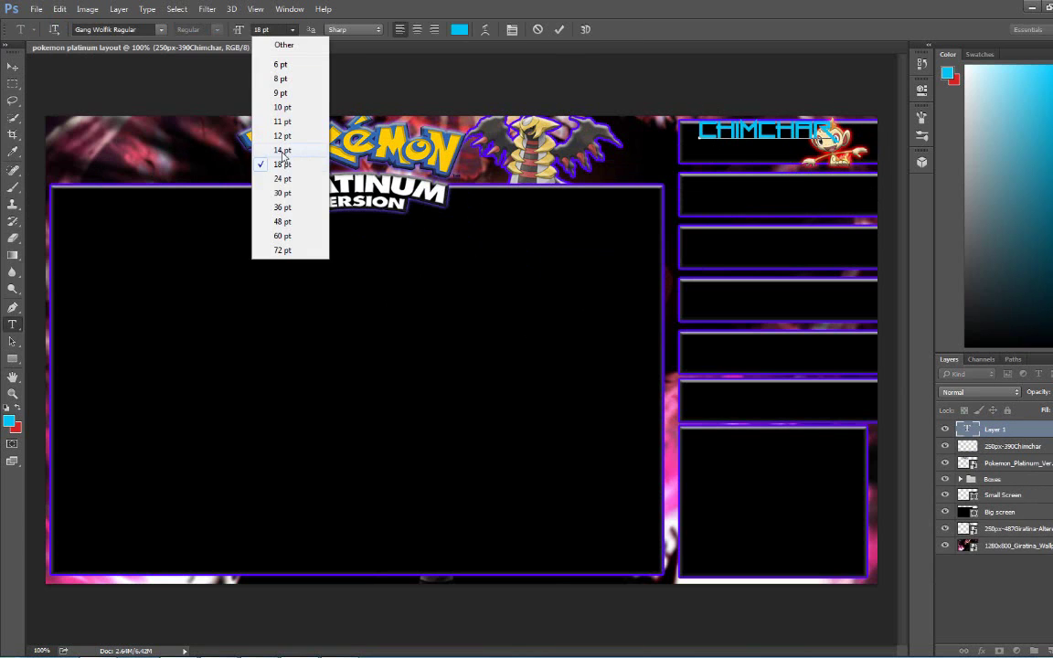
{"action": "key", "text": "ctrl+a"}
{"action": "left_click", "coordinate": [291, 29]}
{"action": "left_click", "coordinate": [282, 139]}
{"action": "left_click", "coordinate": [459, 29]}
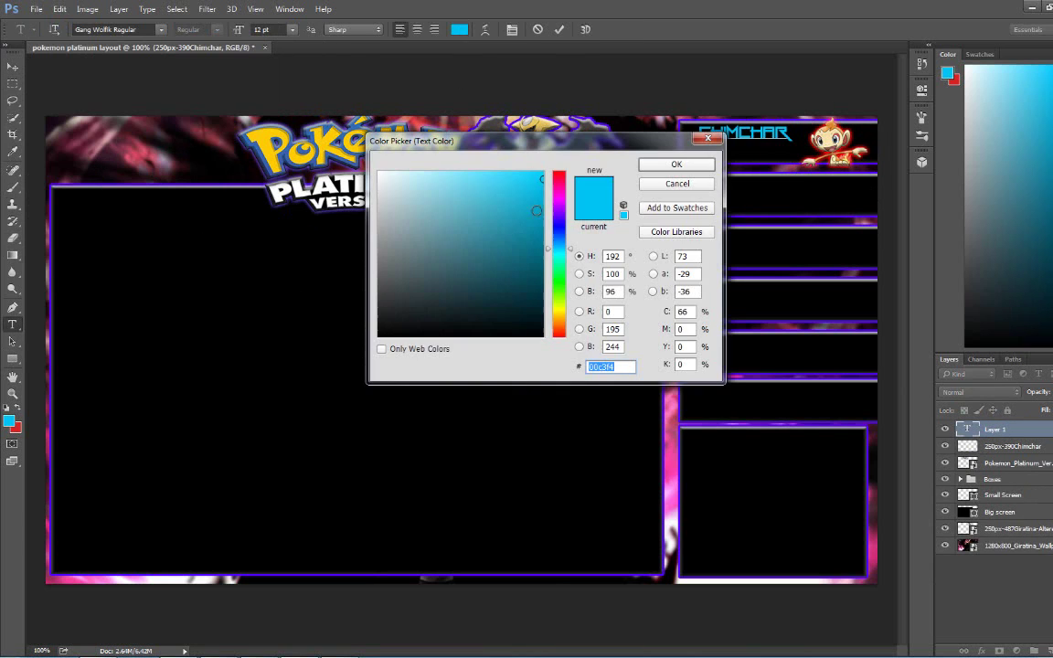
{"action": "type", "text": "ff0000"}
{"action": "key", "text": "Return"}
{"action": "key", "text": "ctrl+Return"}
{"action": "key", "text": "v"}
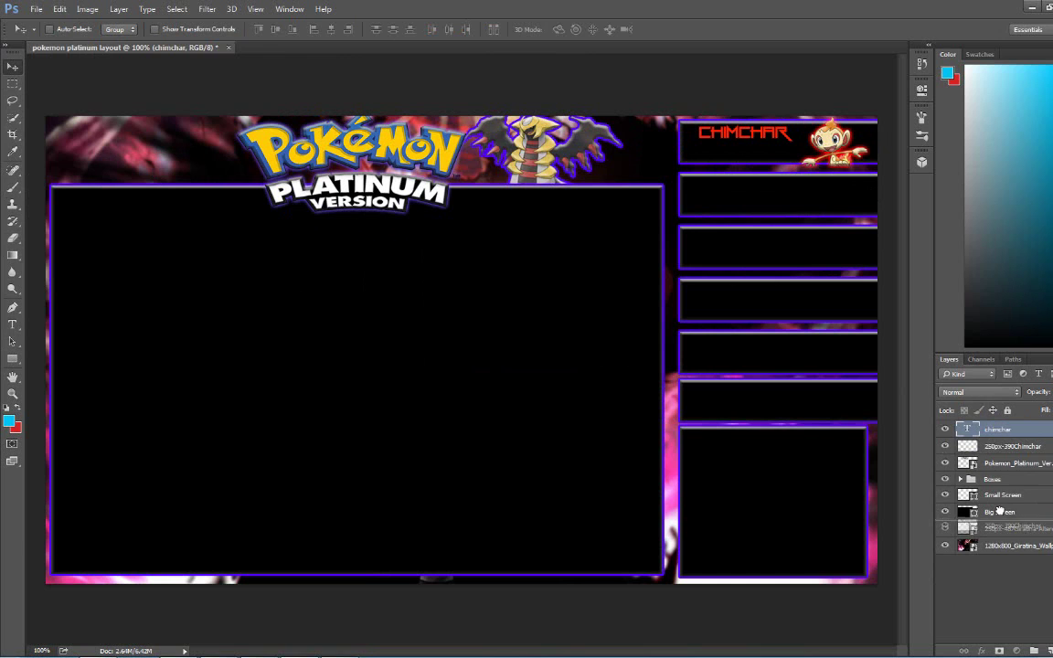
{"action": "left_click_drag", "start_coordinate": [1000, 511], "coordinate": [1033, 651]}
{"action": "left_click", "coordinate": [997, 465]}
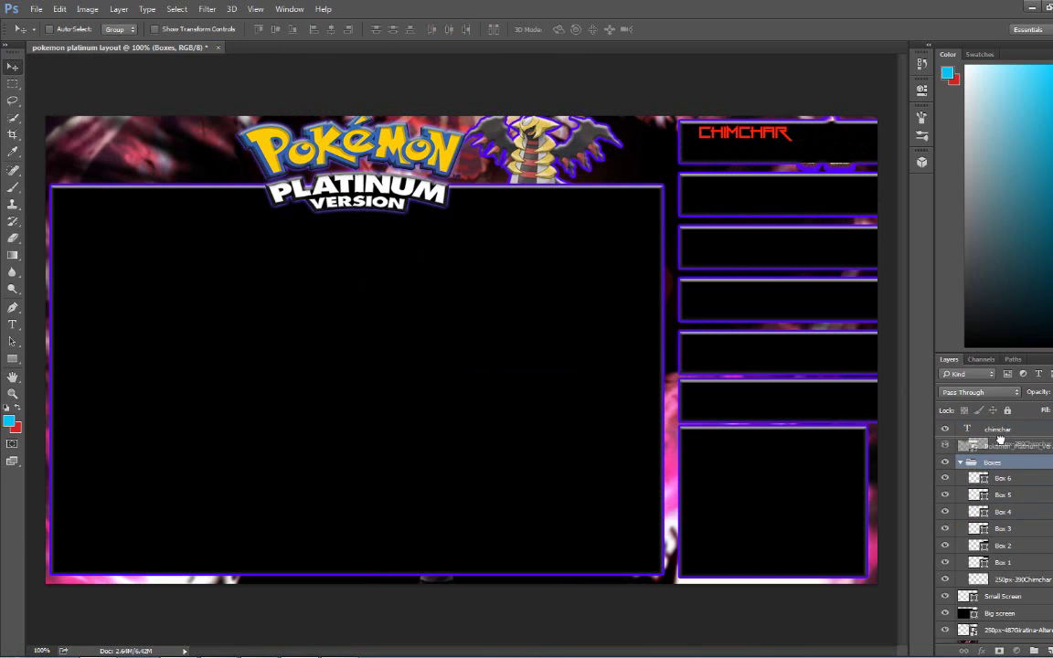
Undo the Chimchar group move, then place a shrunken Salamence image at the canvas top-left
{"action": "key", "text": "ctrl+z"}
{"action": "key", "text": "alt+Tab"}
{"action": "left_click_drag", "start_coordinate": [653, 274], "coordinate": [620, 576]}
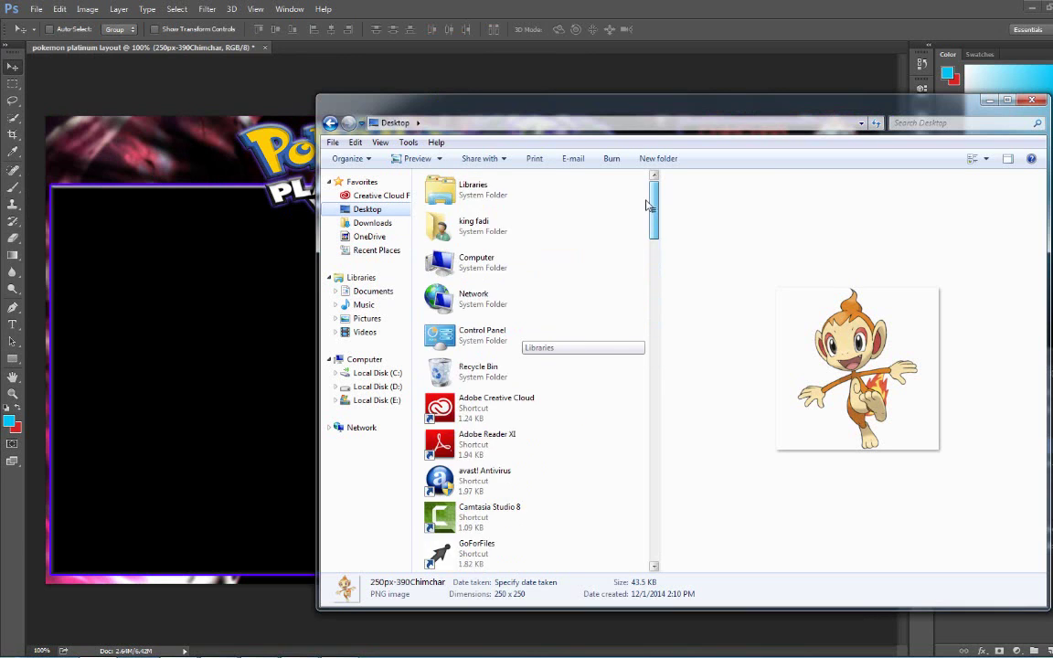
{"action": "left_click_drag", "start_coordinate": [505, 317], "coordinate": [233, 291]}
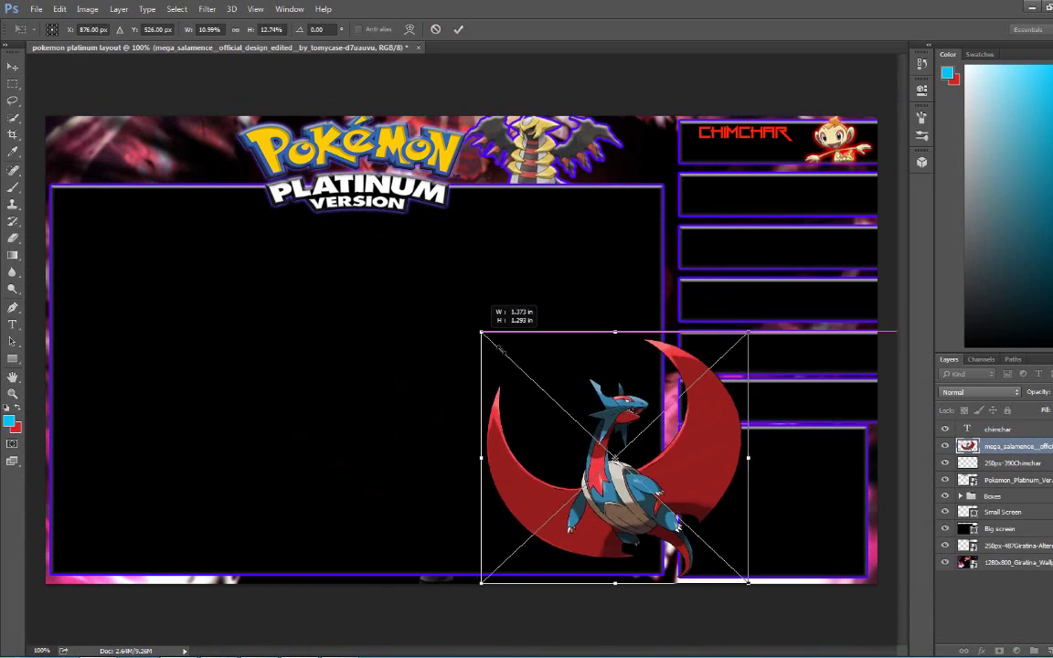
{"action": "left_click_drag", "start_coordinate": [748, 329], "coordinate": [663, 371]}
{"action": "left_click_drag", "start_coordinate": [563, 477], "coordinate": [170, 168]}
{"action": "key", "text": "Return"}
Move Salamence just above the wallpaper with pasted glow, then delete it and start a top-left text label
{"action": "left_click_drag", "start_coordinate": [1015, 446], "coordinate": [996, 549]}
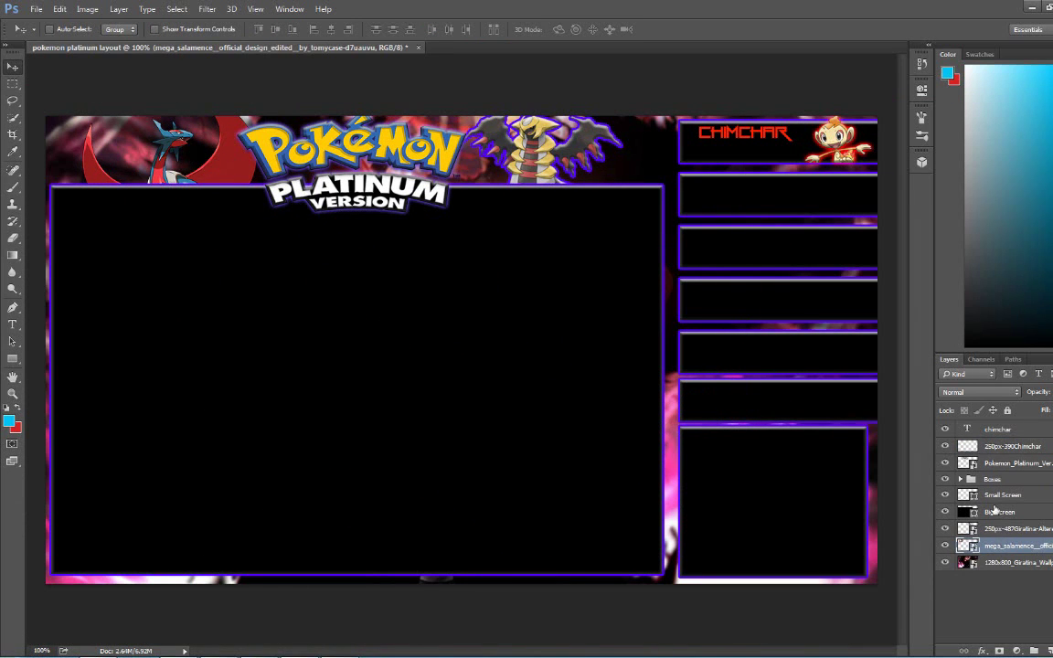
{"action": "left_click_drag", "start_coordinate": [177, 186], "coordinate": [165, 180]}
{"action": "right_click", "coordinate": [1006, 545]}
{"action": "left_click", "coordinate": [896, 401]}
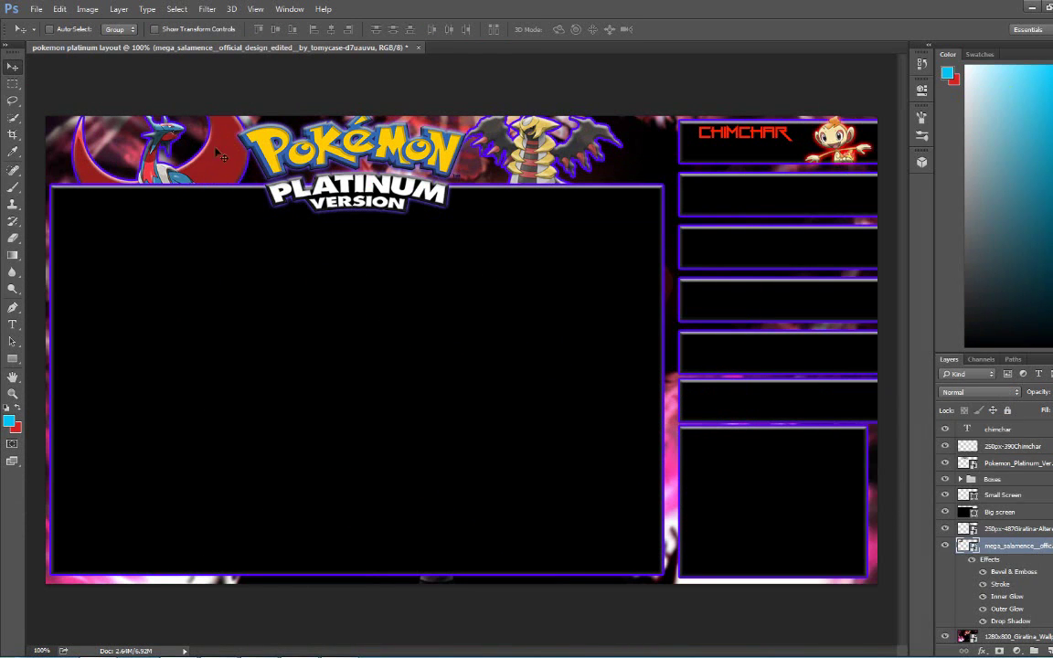
{"action": "key", "text": "Delete"}
{"action": "key", "text": "t"}
{"action": "left_click", "coordinate": [82, 146]}
{"action": "type", "text": "CAN WE HIT ___"}
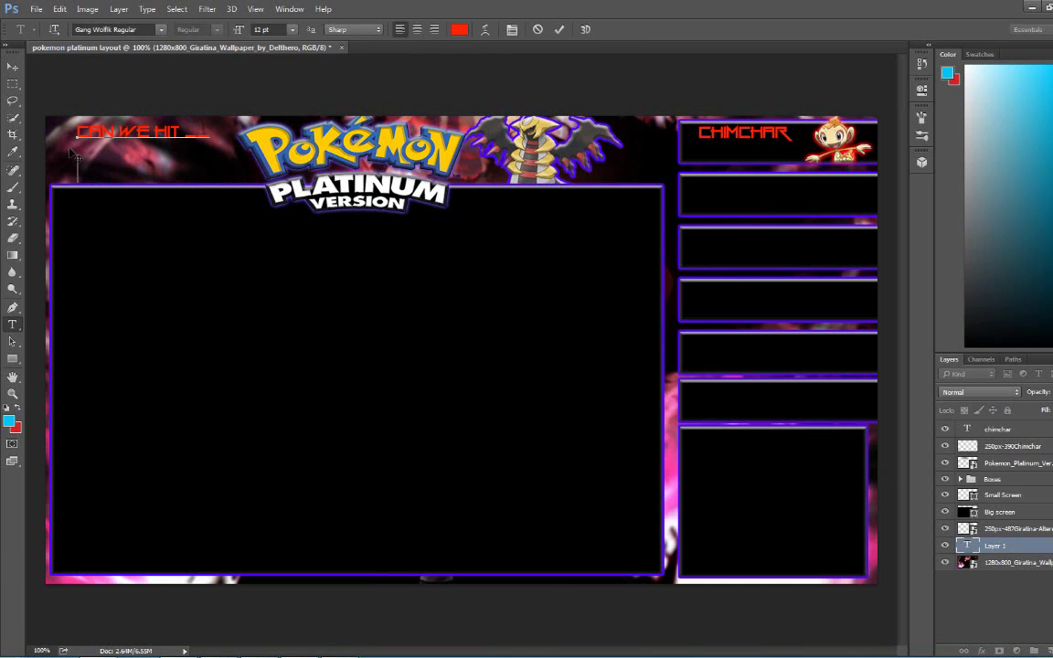
{"action": "type", "text": "LIKES?"}
Make the likes text purple with Sharp anti-aliasing
{"action": "left_click", "coordinate": [459, 29]}
{"action": "left_click", "coordinate": [558, 231]}
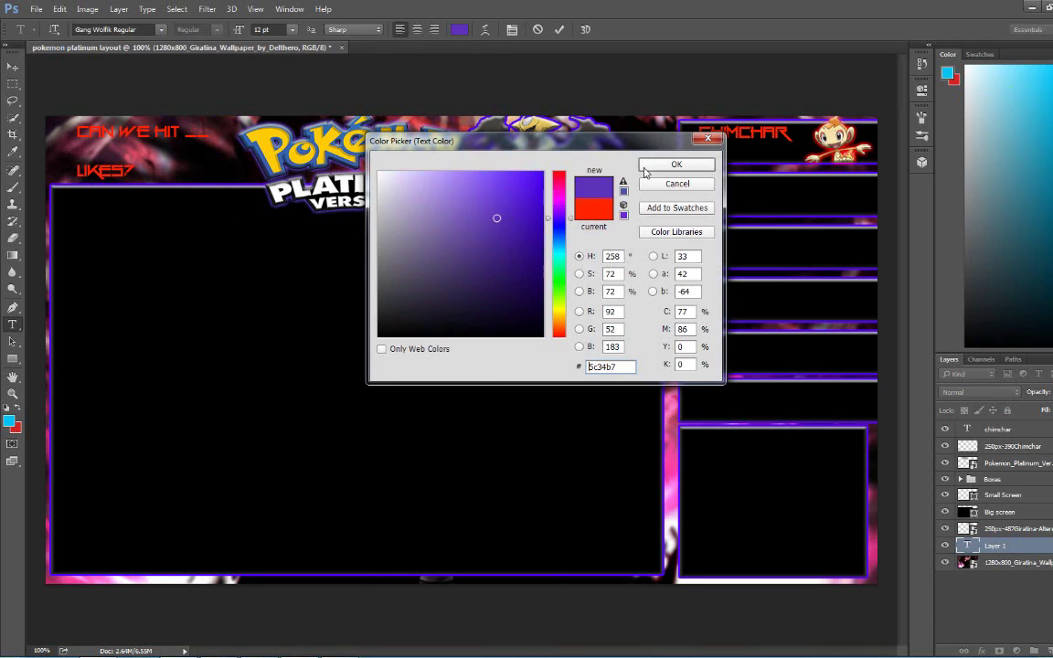
{"action": "left_click", "coordinate": [677, 164]}
{"action": "left_click", "coordinate": [459, 29]}
{"action": "left_click", "coordinate": [558, 329]}
{"action": "left_click", "coordinate": [677, 164]}
{"action": "left_click", "coordinate": [352, 29]}
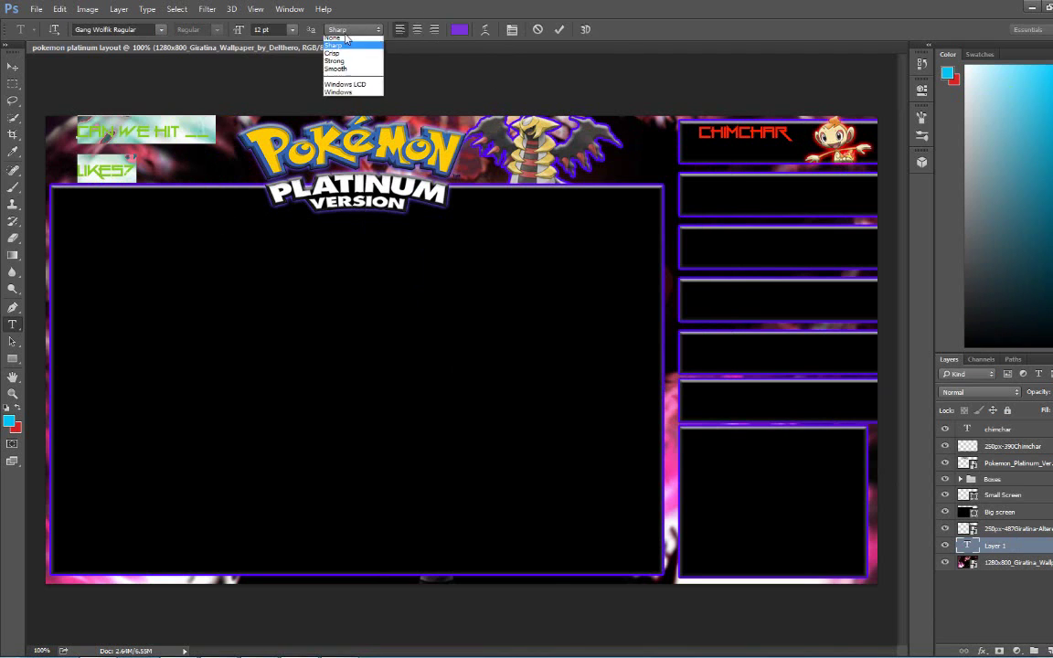
Paste the glow style onto the likes text, fill in 15, and marquee the Chimchar box area
{"action": "right_click", "coordinate": [996, 546]}
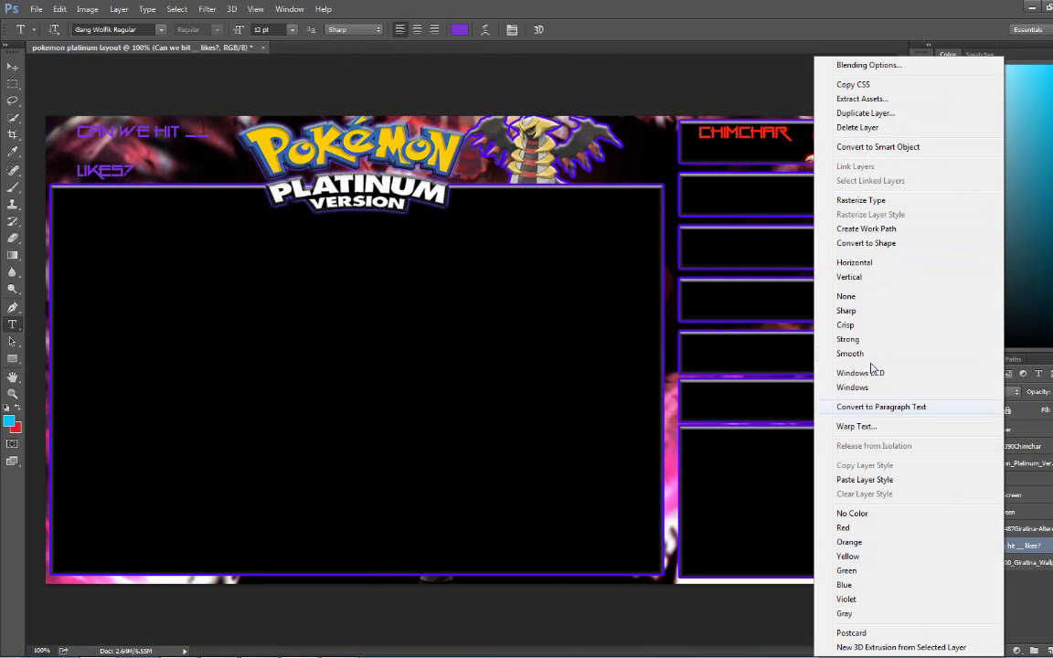
{"action": "left_click", "coordinate": [86, 195]}
{"action": "left_click", "coordinate": [12, 67]}
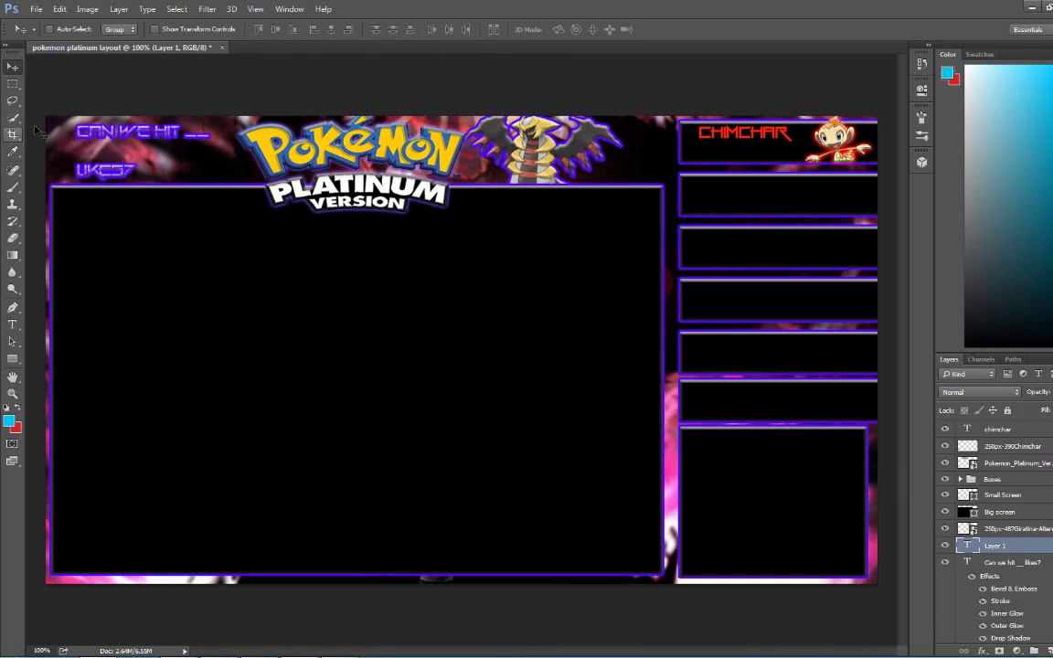
{"action": "left_click", "coordinate": [1005, 562]}
{"action": "left_click", "coordinate": [13, 324]}
{"action": "left_click", "coordinate": [192, 135]}
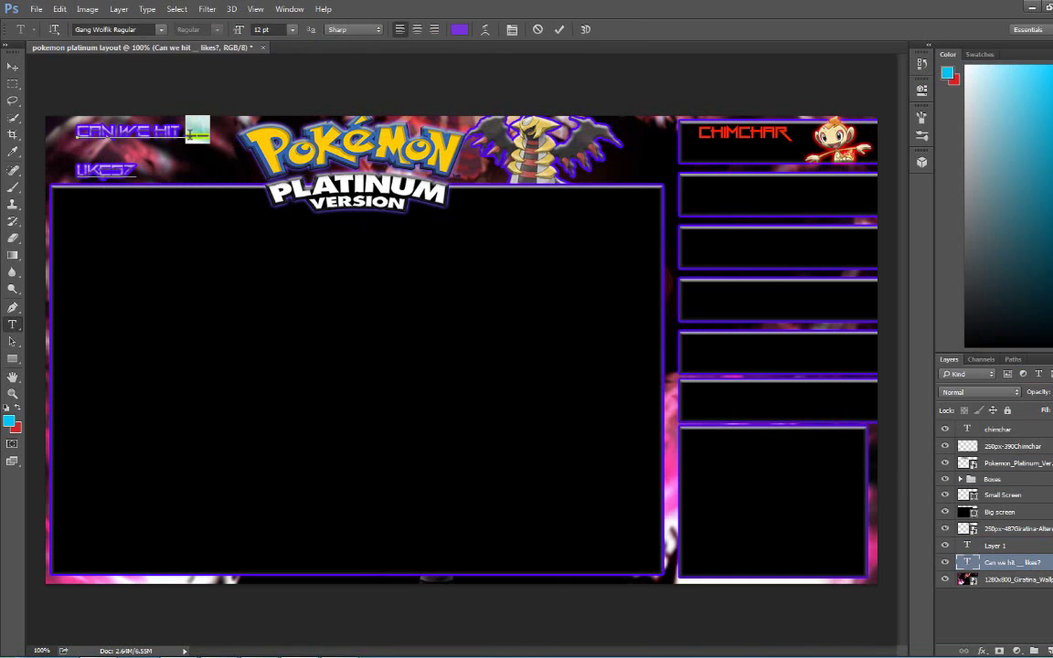
{"action": "type", "text": "15"}
{"action": "key", "text": "ctrl+Return"}
{"action": "key", "text": "v"}
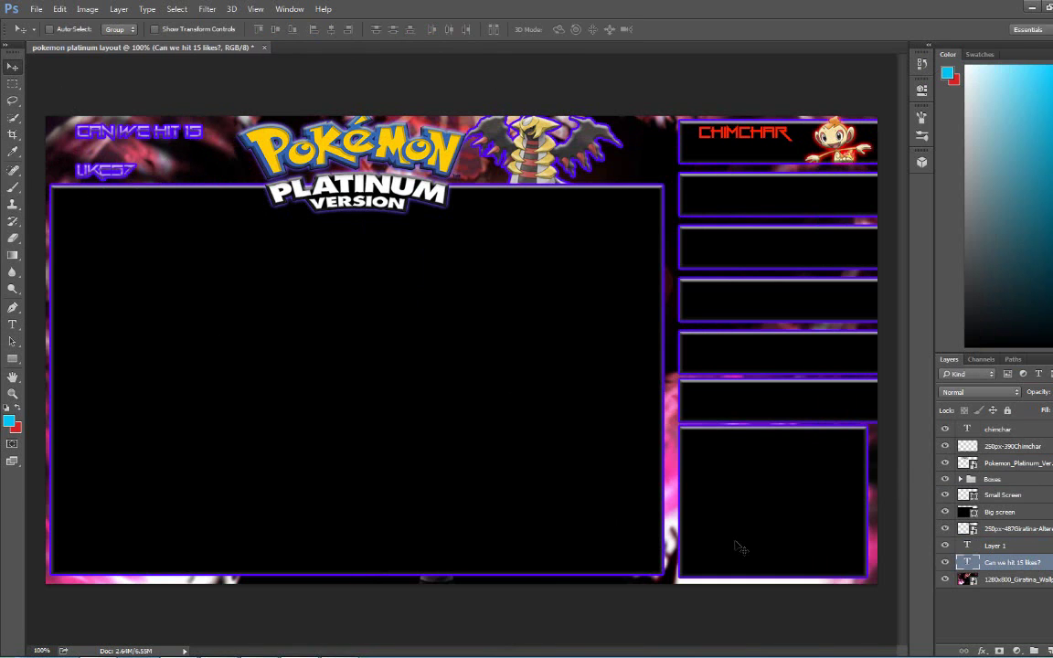
{"action": "key", "text": "m"}
{"action": "left_click_drag", "start_coordinate": [680, 121], "coordinate": [878, 162]}
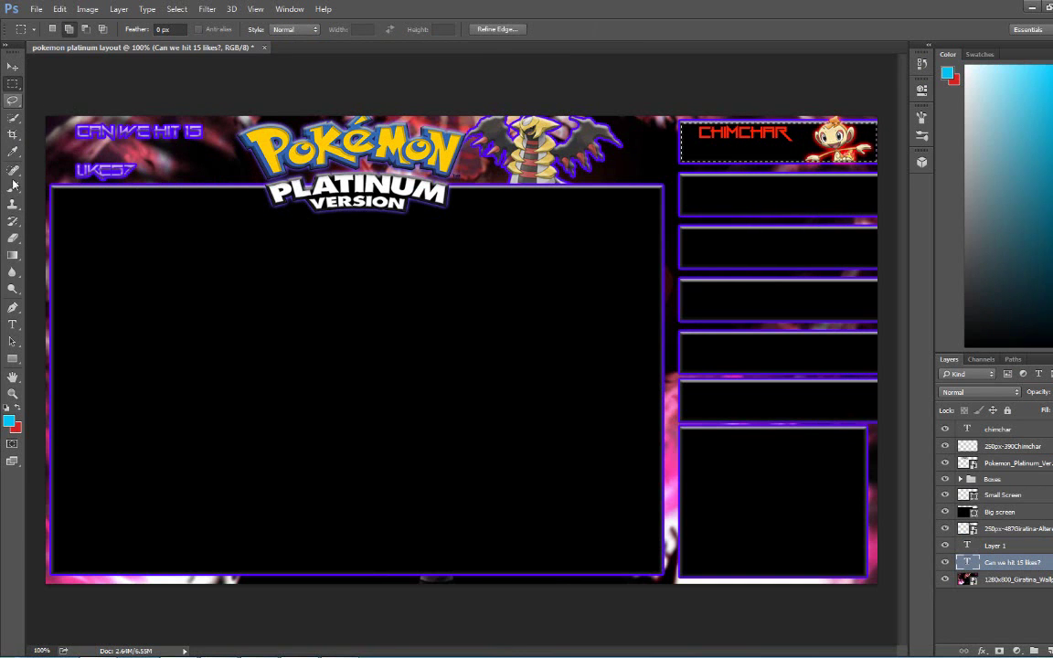
Attempt a gradient fill on the type layer, dismiss the error, and nudge the likes text slightly left
{"action": "left_click", "coordinate": [12, 255]}
{"action": "left_click", "coordinate": [73, 248]}
{"action": "left_click", "coordinate": [641, 199]}
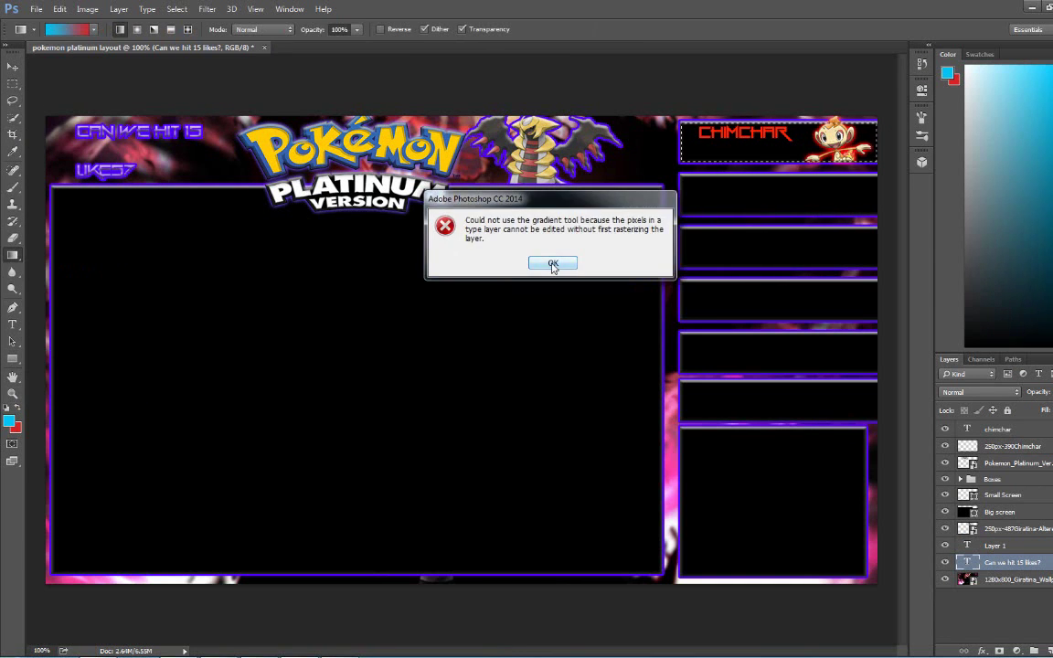
{"action": "key", "text": "Return"}
{"action": "key", "text": "v"}
{"action": "left_click_drag", "start_coordinate": [134, 72], "coordinate": [128, 72]}
Fill the Chimchar box with a cyan-to-red gradient and set the foreground colour to red
{"action": "left_click", "coordinate": [1003, 446]}
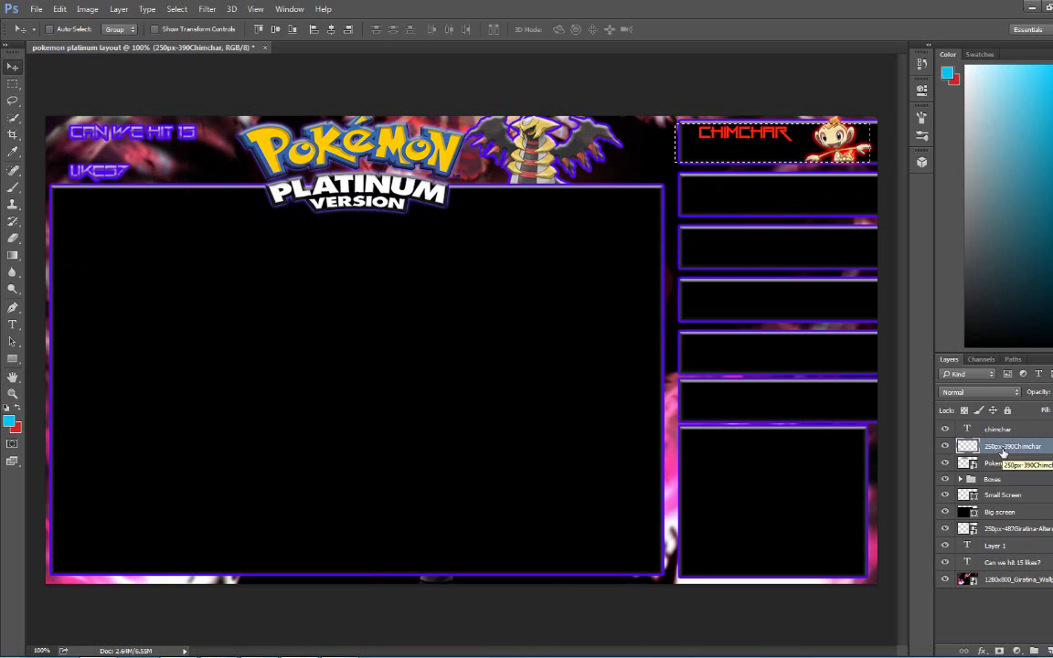
{"action": "left_click", "coordinate": [12, 255]}
{"action": "left_click", "coordinate": [74, 251]}
{"action": "left_click_drag", "start_coordinate": [699, 142], "coordinate": [777, 141]}
{"action": "key", "text": "v"}
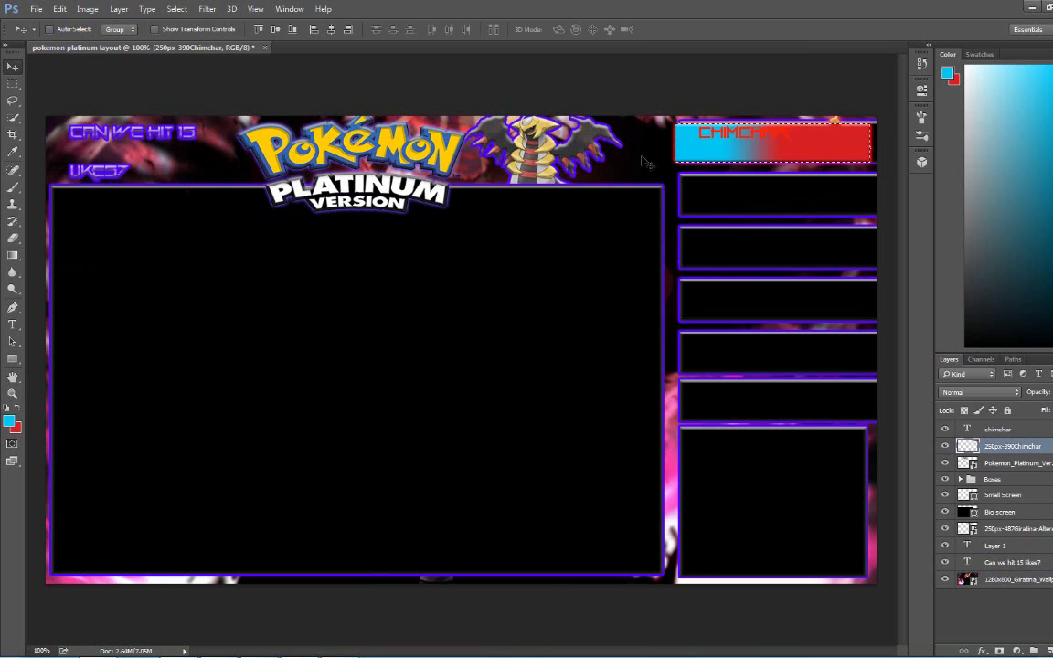
{"action": "left_click", "coordinate": [9, 420]}
{"action": "left_click", "coordinate": [676, 161]}
{"action": "left_click", "coordinate": [12, 358]}
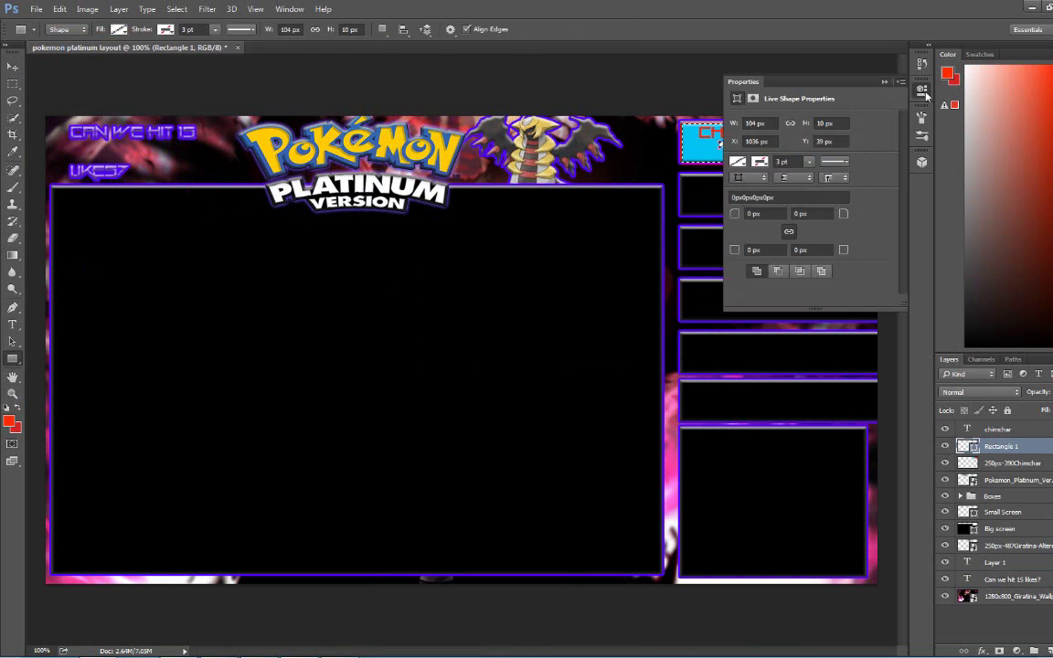
Refill the Chimchar box with the solid red gradient preset, then undo and redo it
{"action": "key", "text": "g"}
{"action": "left_click_drag", "start_coordinate": [694, 142], "coordinate": [733, 165]}
{"action": "right_click", "coordinate": [1013, 455]}
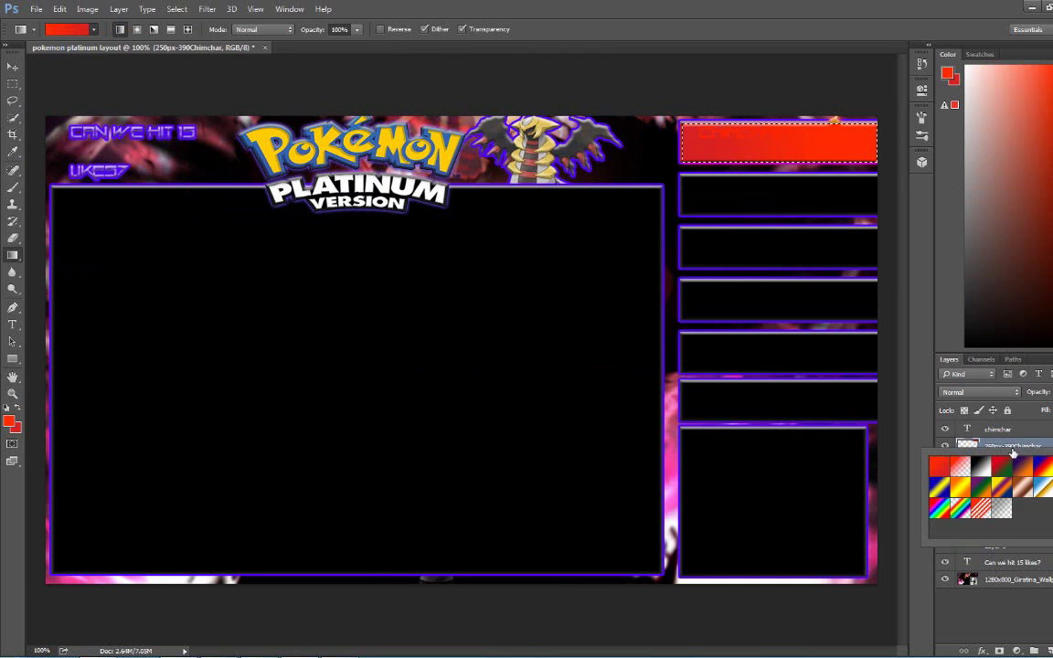
{"action": "double_click", "coordinate": [947, 470]}
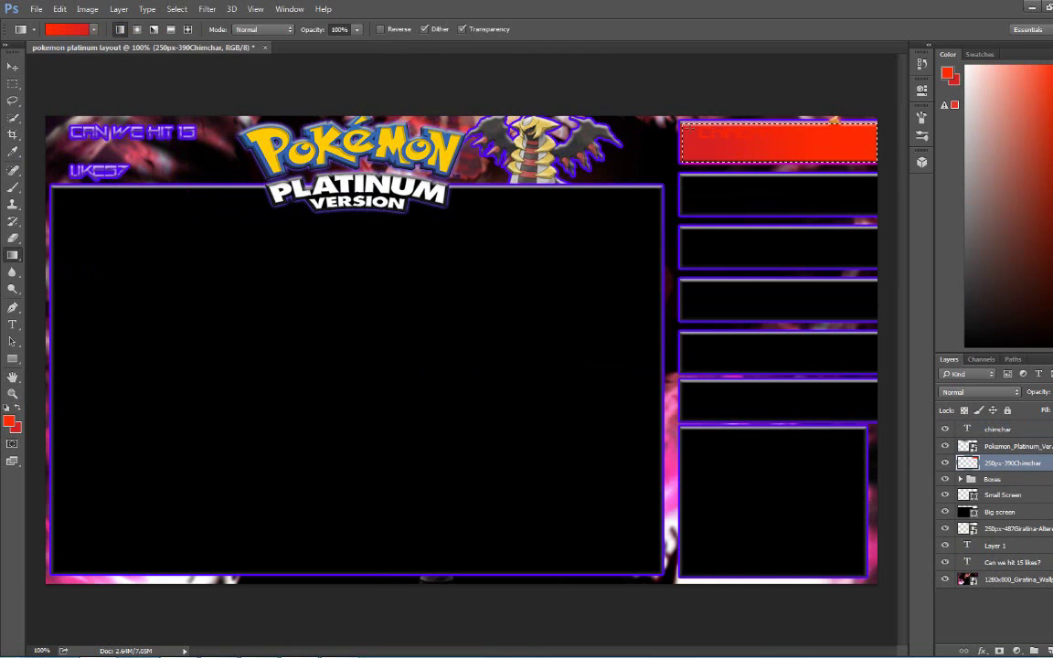
{"action": "key", "text": "ctrl+z"}
{"action": "left_click", "coordinate": [59, 8]}
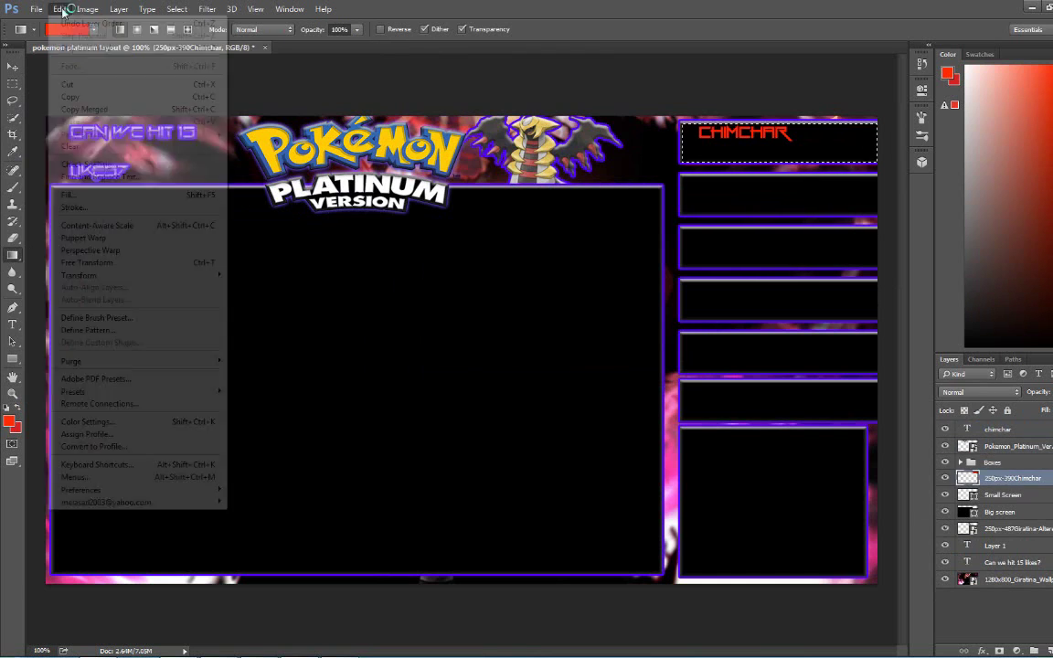
{"action": "left_click", "coordinate": [60, 8]}
{"action": "left_click", "coordinate": [66, 20]}
Clear the red fill from the Chimchar box and move the Chimchar layer to the top
{"action": "key", "text": "ctrl+z"}
{"action": "key", "text": "v"}
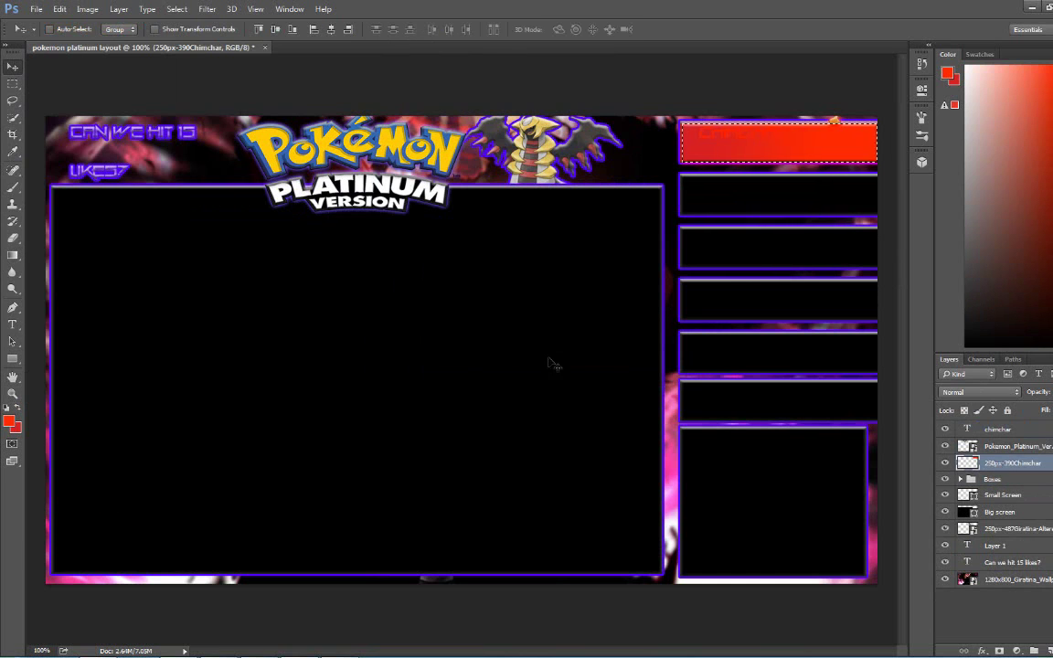
{"action": "right_click", "coordinate": [1010, 462]}
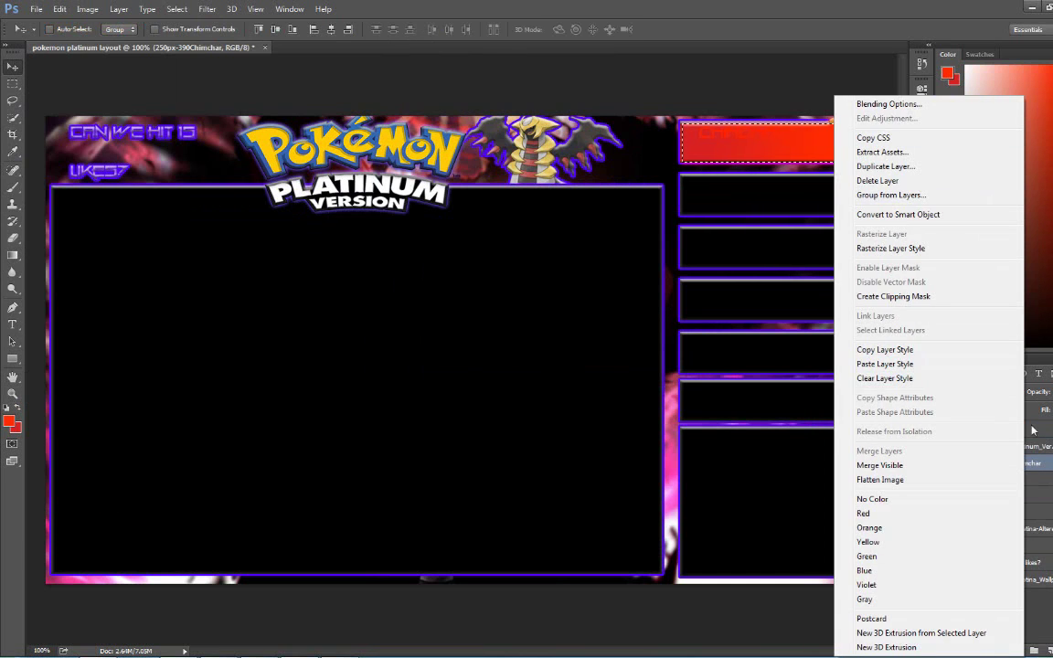
{"action": "left_click", "coordinate": [764, 152]}
{"action": "left_click_drag", "start_coordinate": [777, 147], "coordinate": [777, 206]}
{"action": "key", "text": "ctrl+z"}
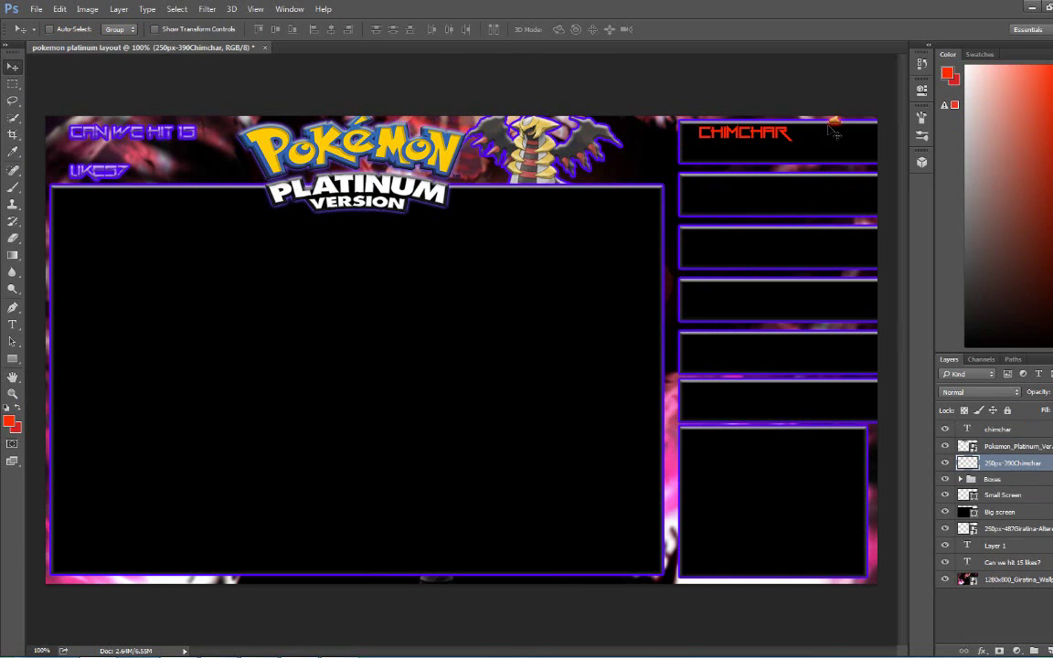
{"action": "left_click_drag", "start_coordinate": [1010, 463], "coordinate": [1010, 425]}
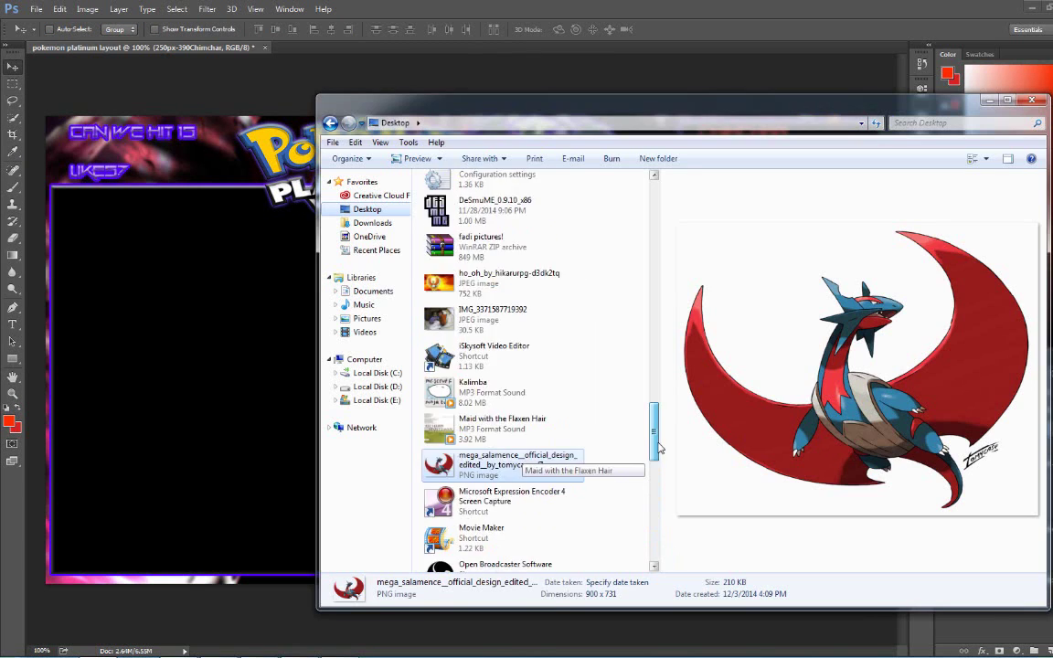
Place the Chimchar PNG at the box's top-right and nudge it slightly down and right
{"action": "left_click_drag", "start_coordinate": [517, 469], "coordinate": [287, 411]}
{"action": "mouse_move", "coordinate": [640, 549]}
{"action": "left_mouse_down"}
{"action": "mouse_move", "coordinate": [839, 141]}
{"action": "mouse_move", "coordinate": [879, 199]}
{"action": "left_mouse_up"}
{"action": "key", "text": "Return"}
{"action": "key", "text": "m"}
{"action": "key", "text": "e"}
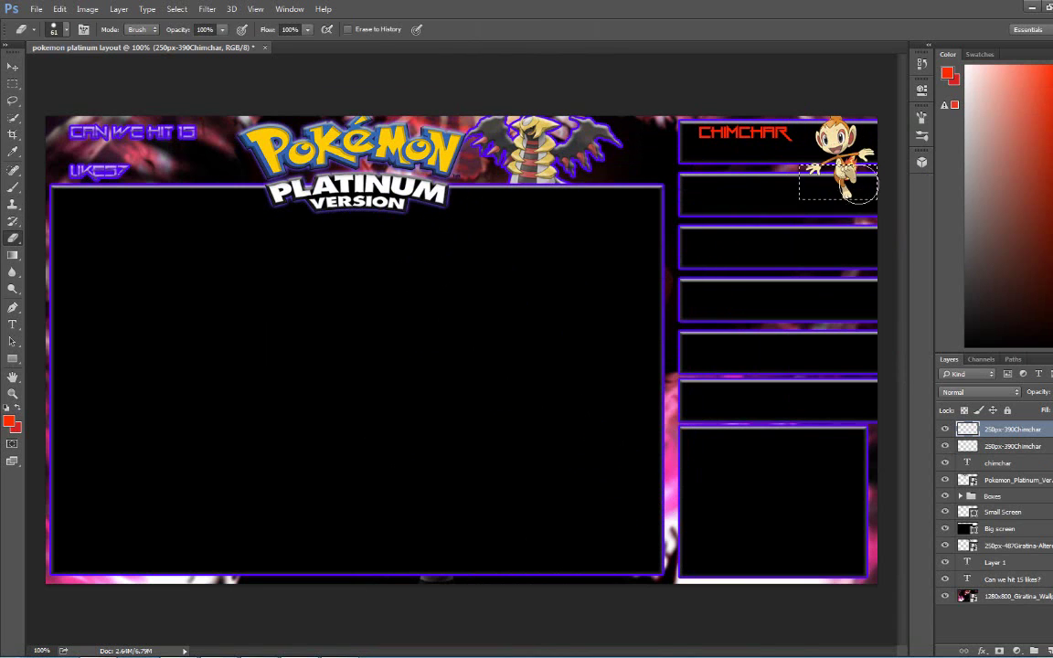
{"action": "key", "text": "v"}
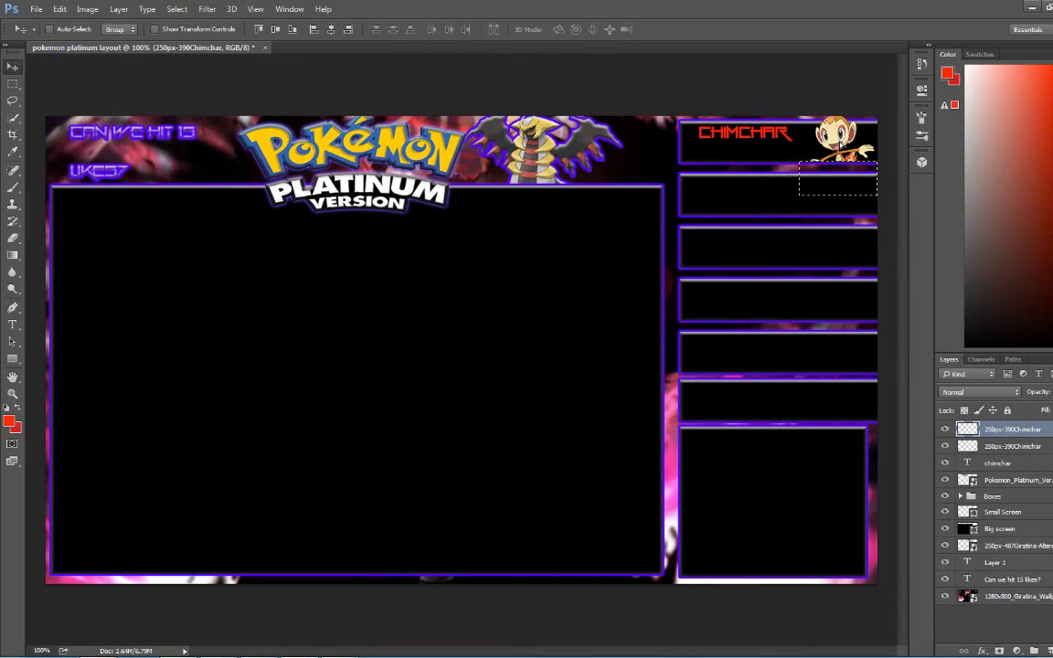
{"action": "left_click_drag", "start_coordinate": [840, 147], "coordinate": [838, 145]}
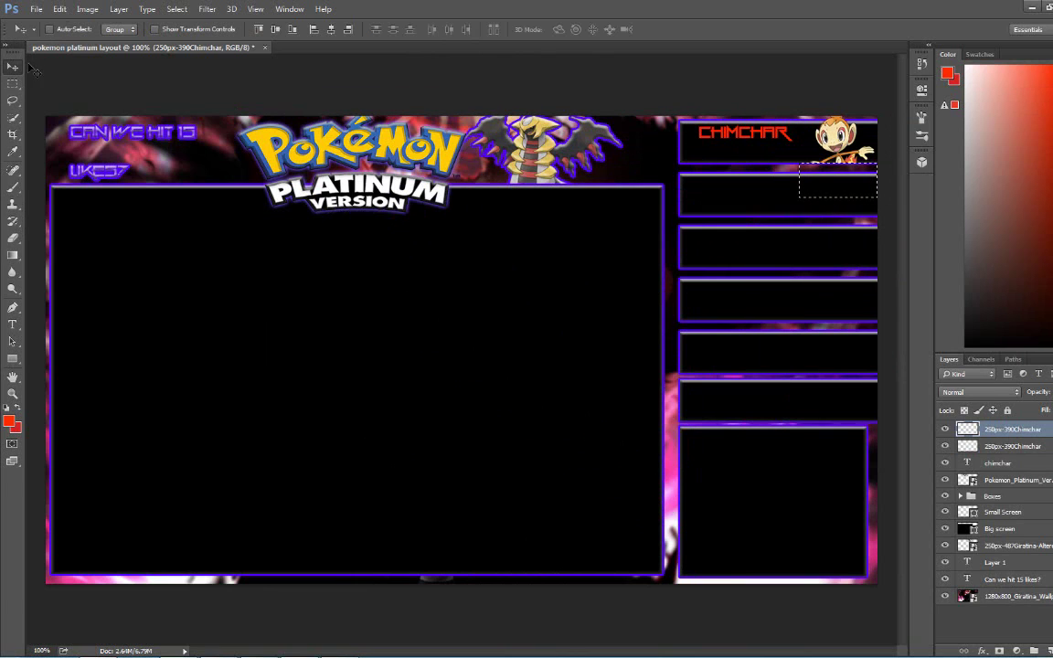
Select the second Chimchar layer and browse the File menu without choosing a command
{"action": "left_click", "coordinate": [1005, 448]}
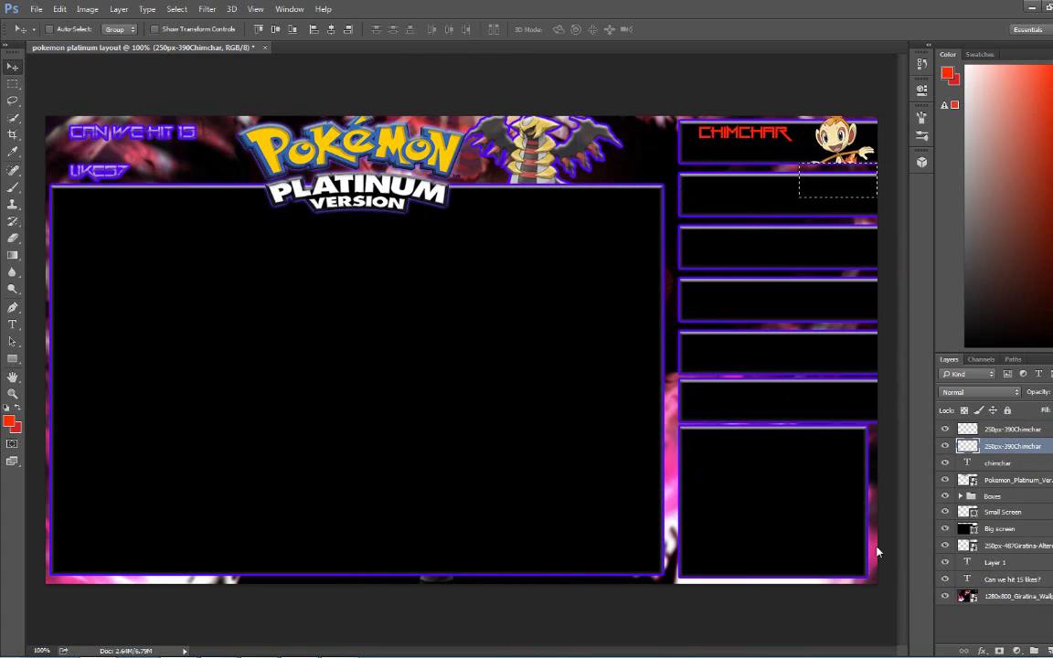
{"action": "left_click", "coordinate": [13, 324]}
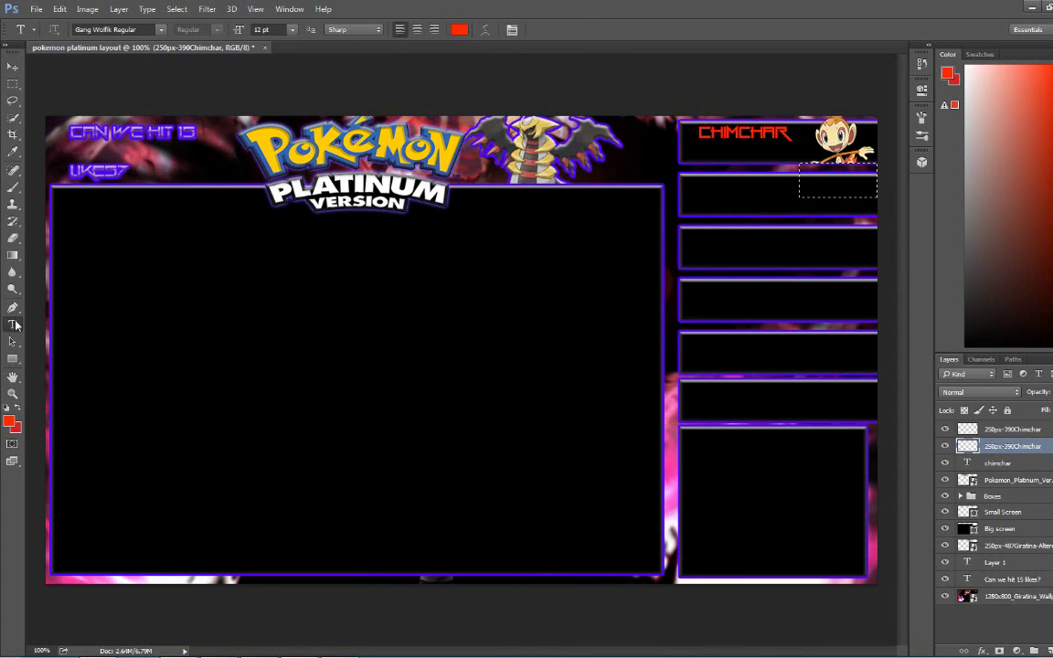
{"action": "left_click", "coordinate": [13, 67]}
{"action": "left_click", "coordinate": [37, 10]}
{"action": "left_click", "coordinate": [39, 9]}
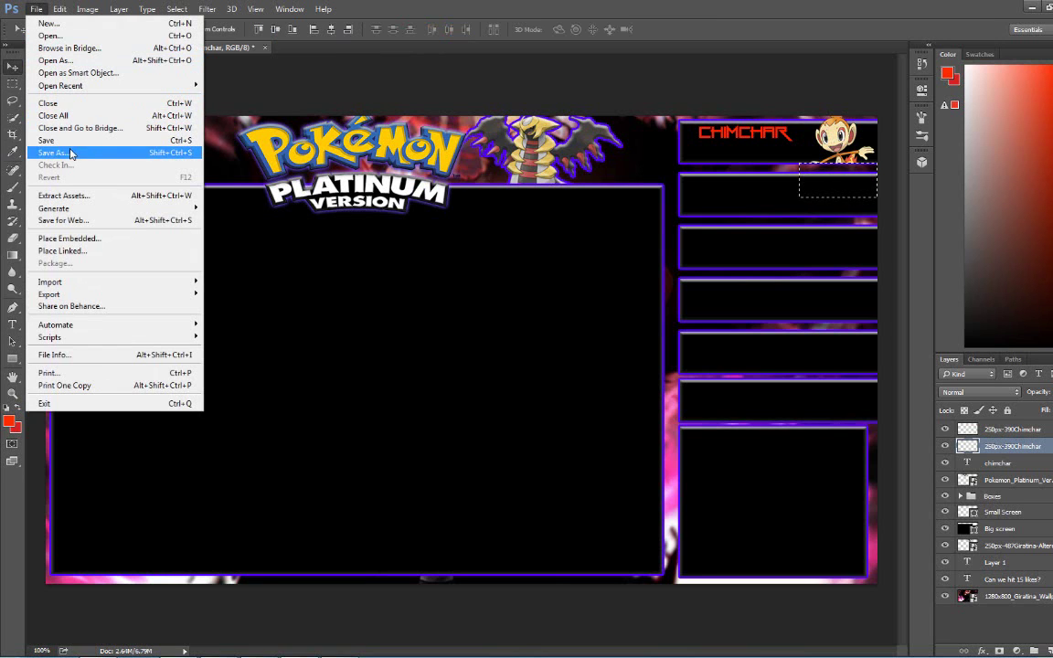
Save As a layered Photoshop PSD named 'pokemon platinum layout for youtube #giveaway!!'
{"action": "left_click", "coordinate": [71, 154]}
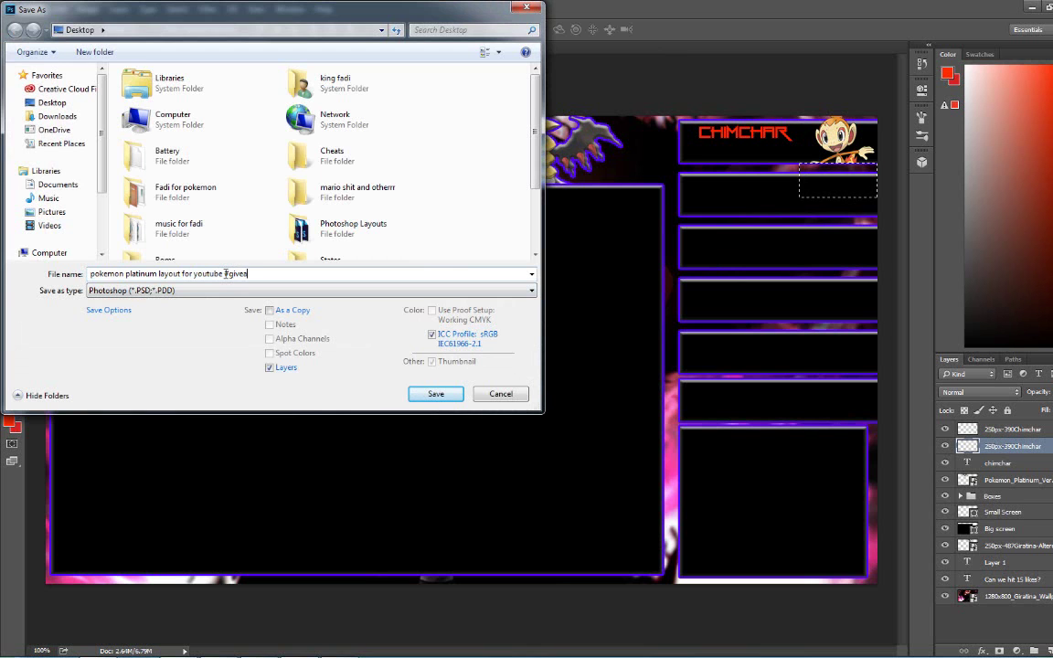
{"action": "type", "text": "ay"}
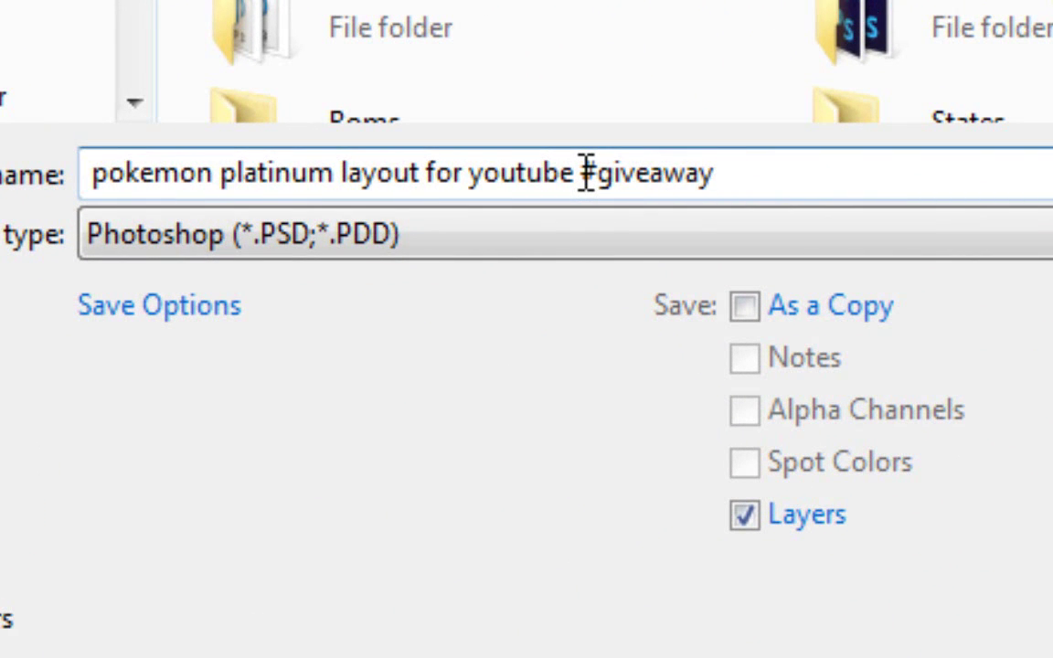
{"action": "type", "text": "!!"}
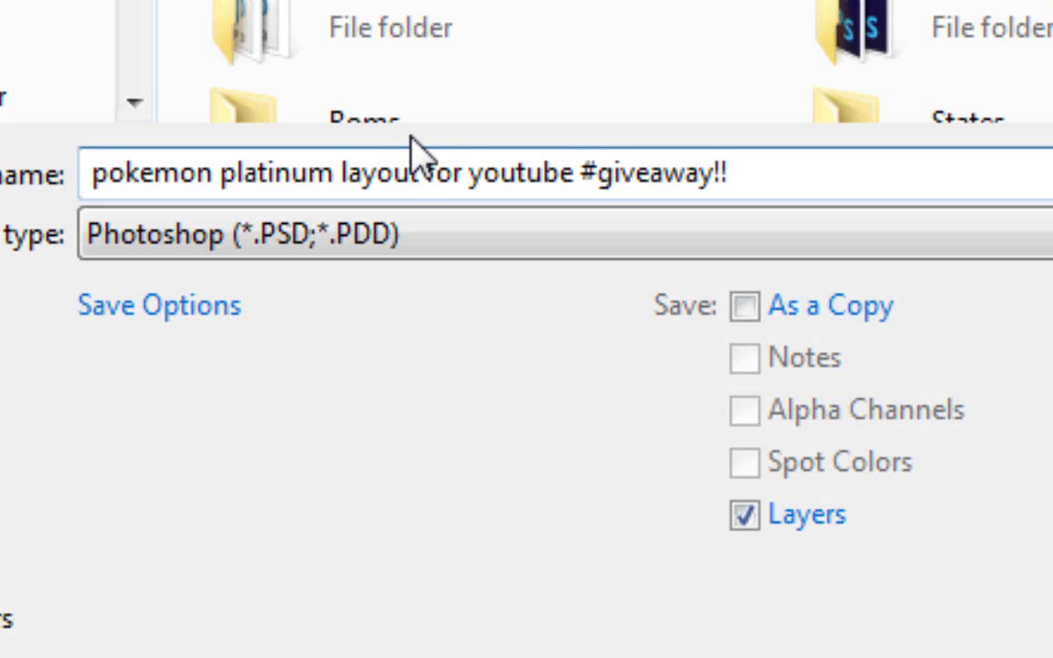
{"action": "left_click", "coordinate": [436, 256]}
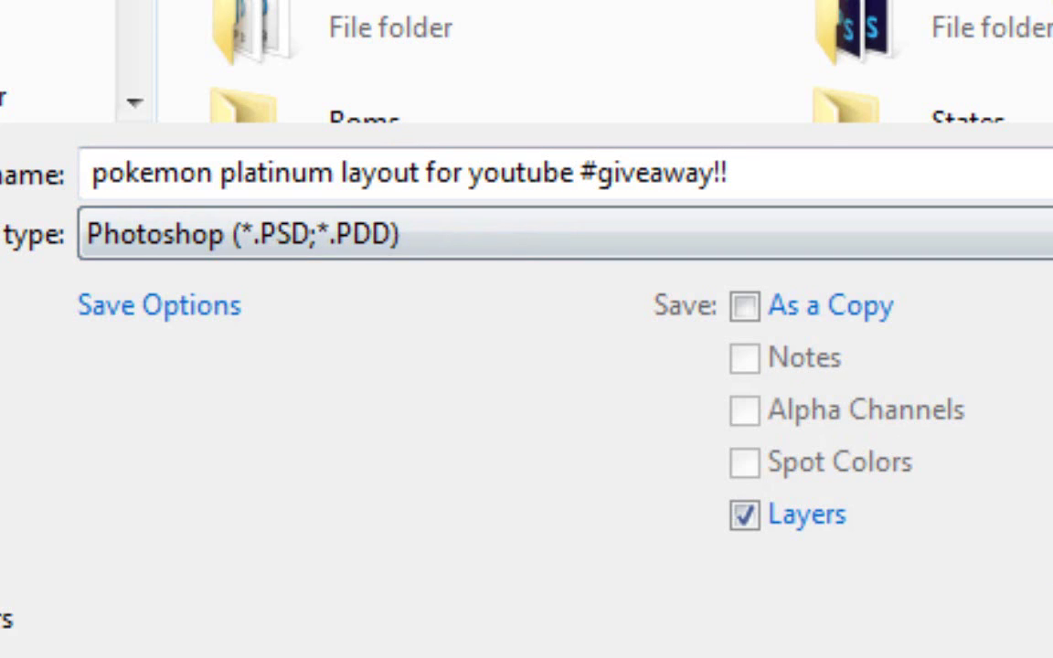